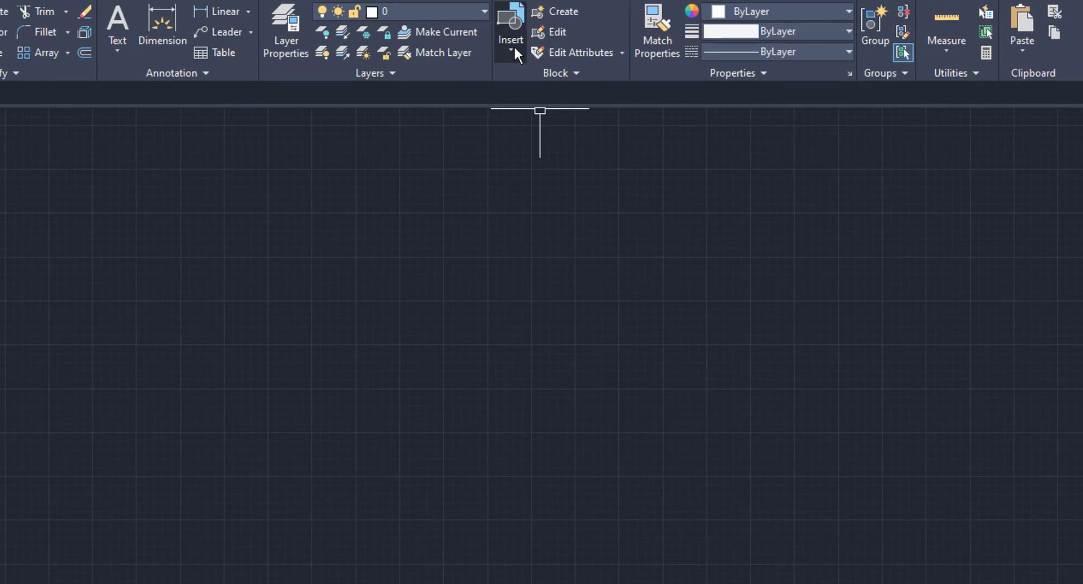
Insert the Door block into the empty drawing
{"action": "left_click", "coordinate": [515, 48]}
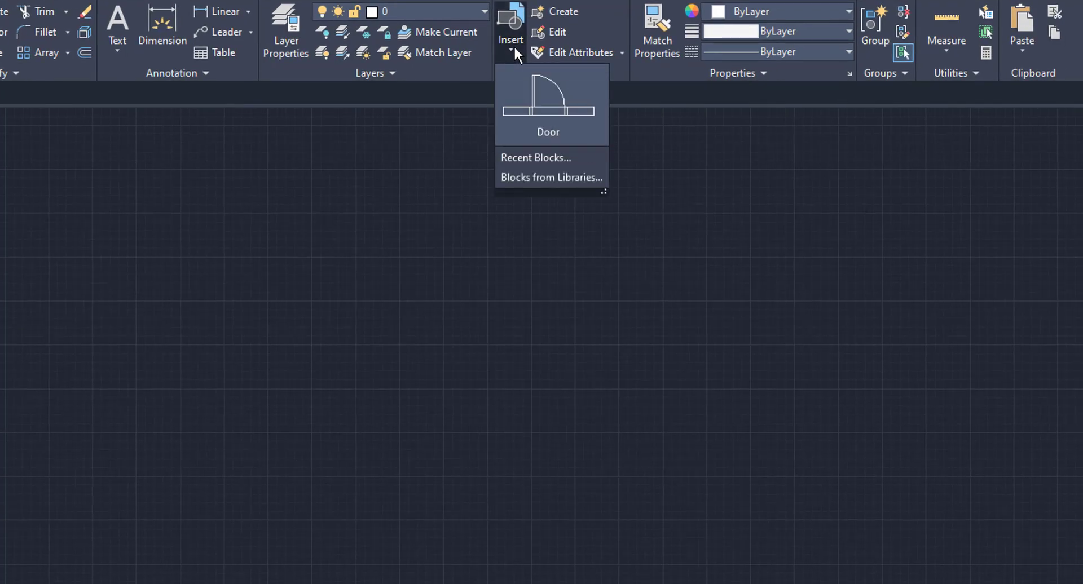
{"action": "left_click", "coordinate": [545, 105]}
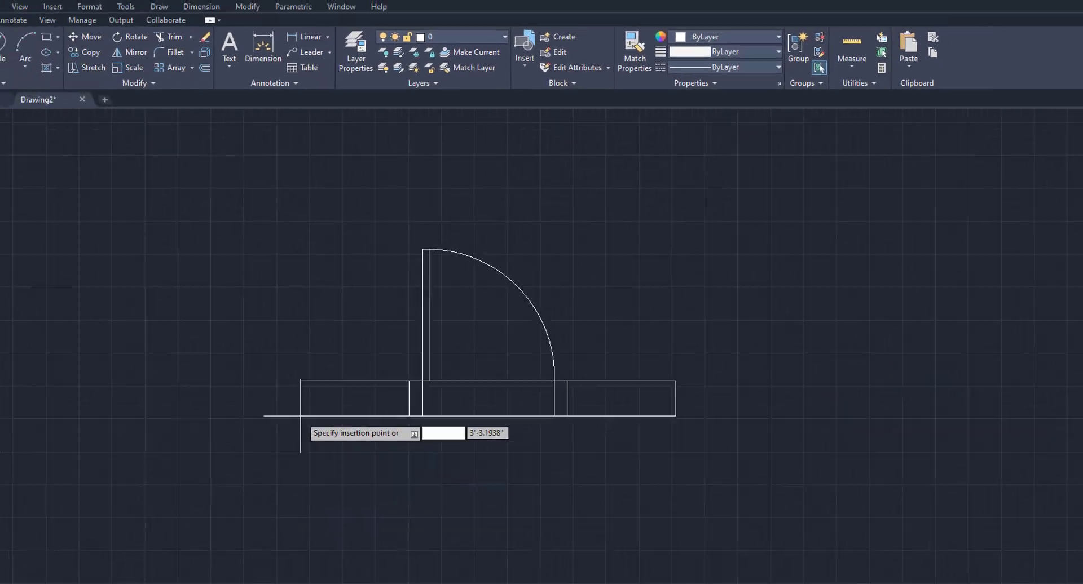
{"action": "left_click", "coordinate": [215, 452]}
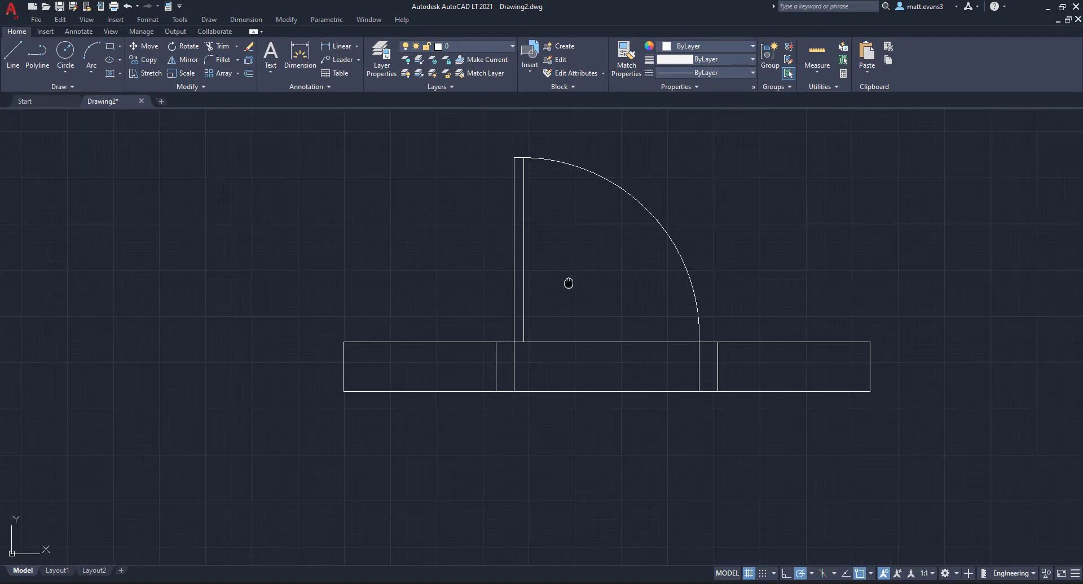
{"action": "middle_click_drag", "start_coordinate": [568, 283], "coordinate": [529, 322]}
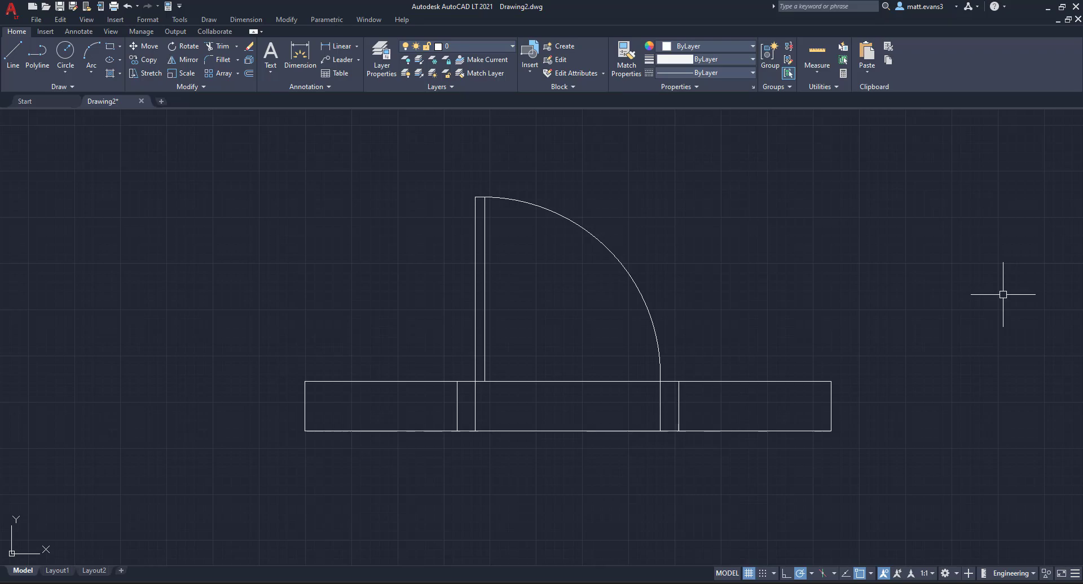
Erase the inserted door block from the drawing
{"action": "left_click", "coordinate": [215, 153]}
{"action": "left_click", "coordinate": [1060, 560]}
{"action": "key", "text": "Delete"}
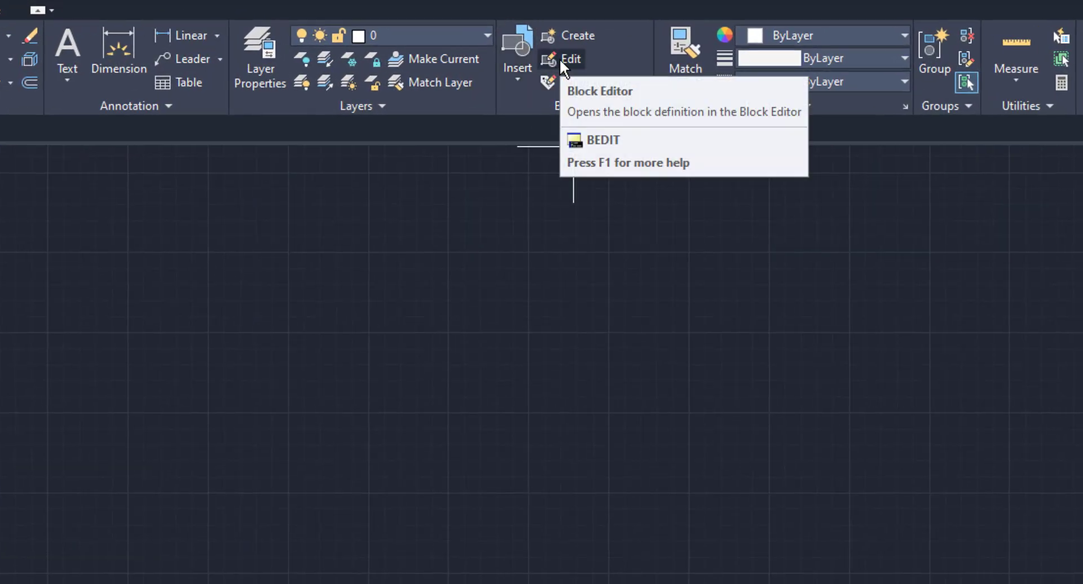
Open the Door block definition in the Block Editor
{"action": "left_click", "coordinate": [558, 28]}
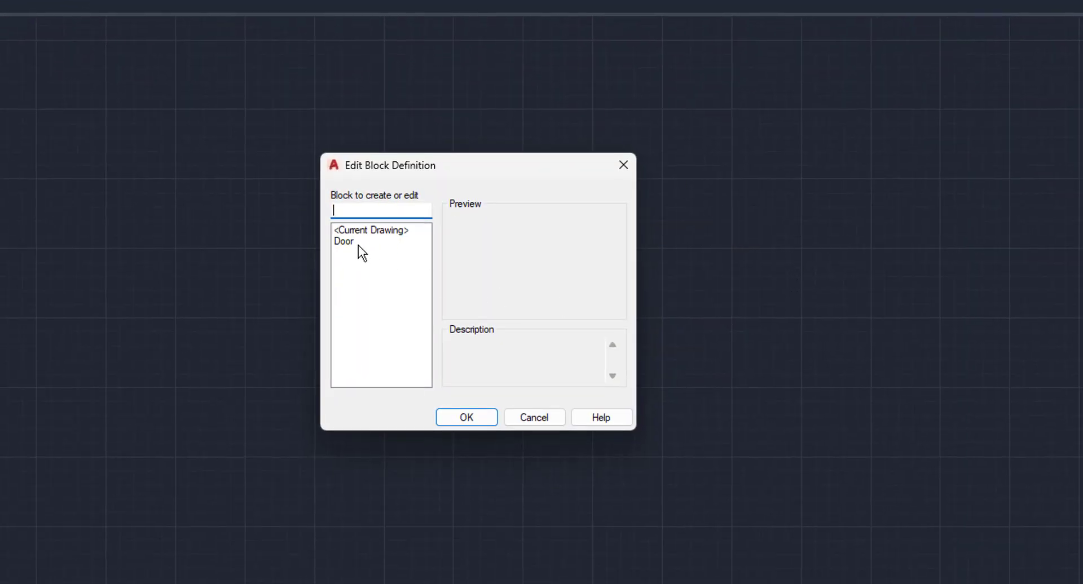
{"action": "left_click", "coordinate": [338, 242]}
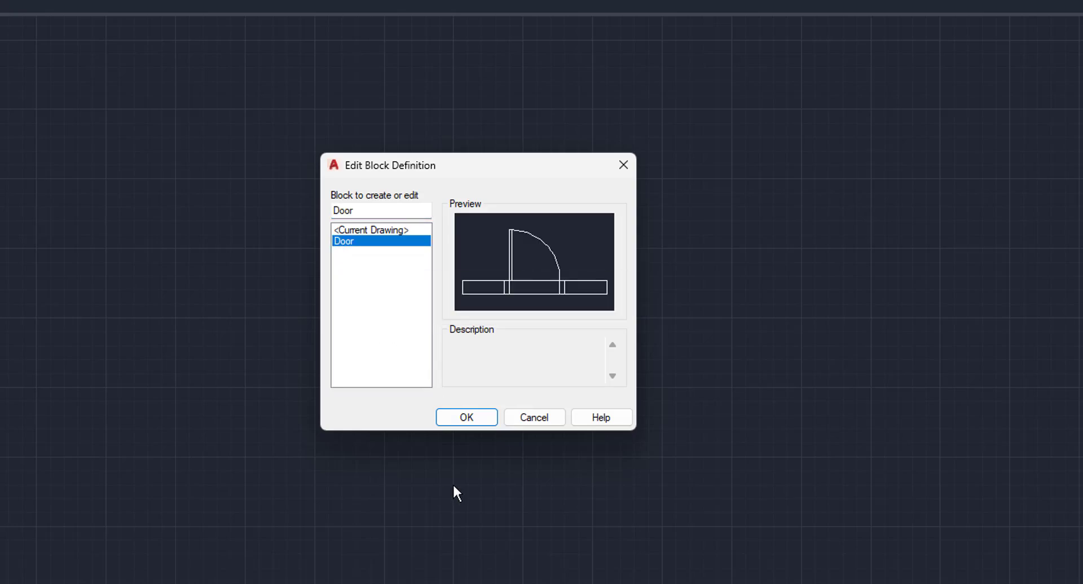
{"action": "left_click", "coordinate": [460, 421]}
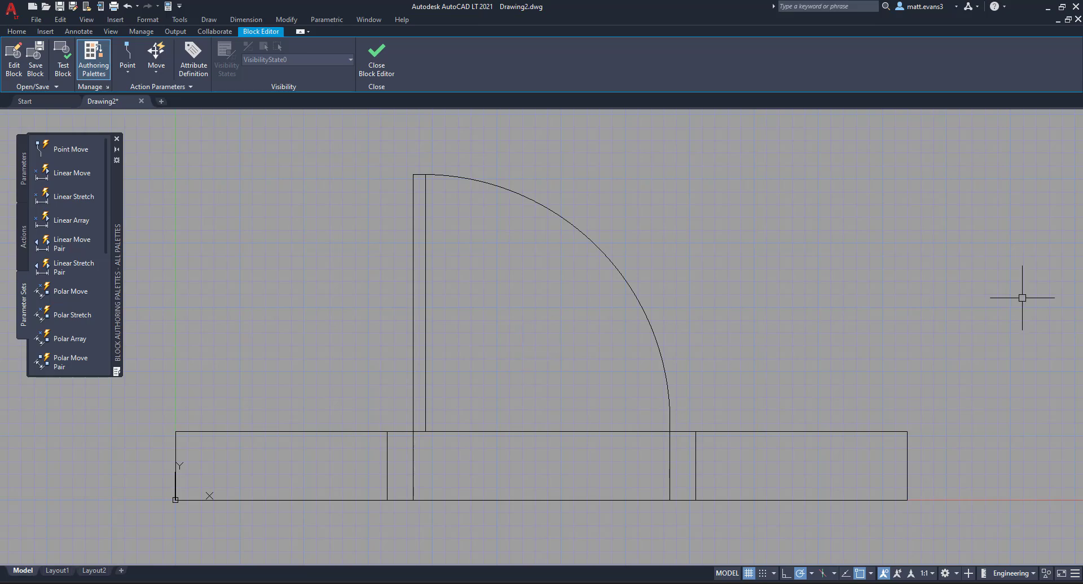
{"action": "left_click", "coordinate": [147, 155]}
{"action": "left_click", "coordinate": [332, 322]}
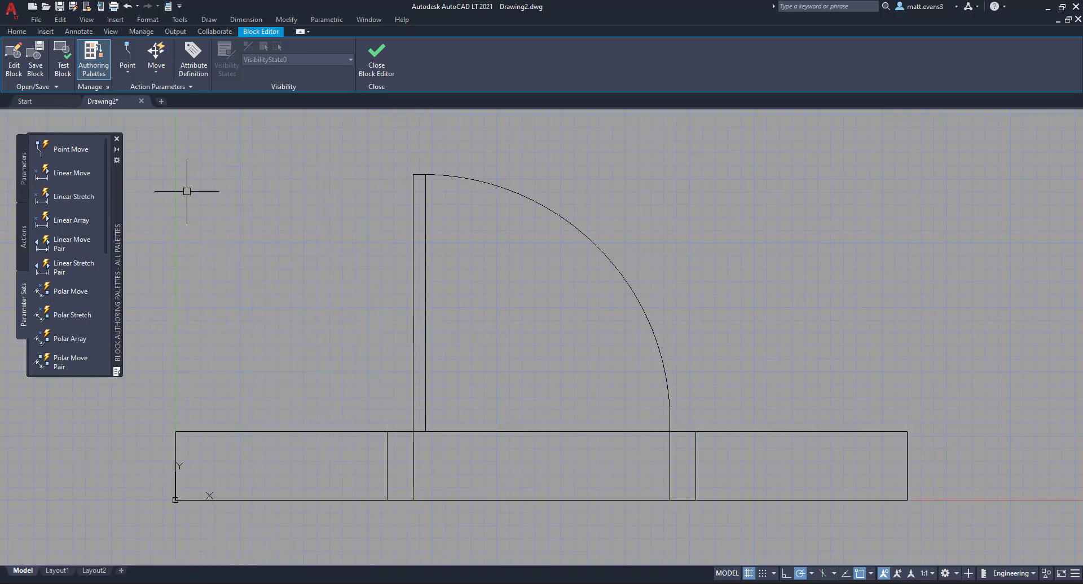
Move all of the door and wall geometry up and to the right, away from the block's origin
{"action": "left_click", "coordinate": [155, 138]}
{"action": "left_click", "coordinate": [1018, 561]}
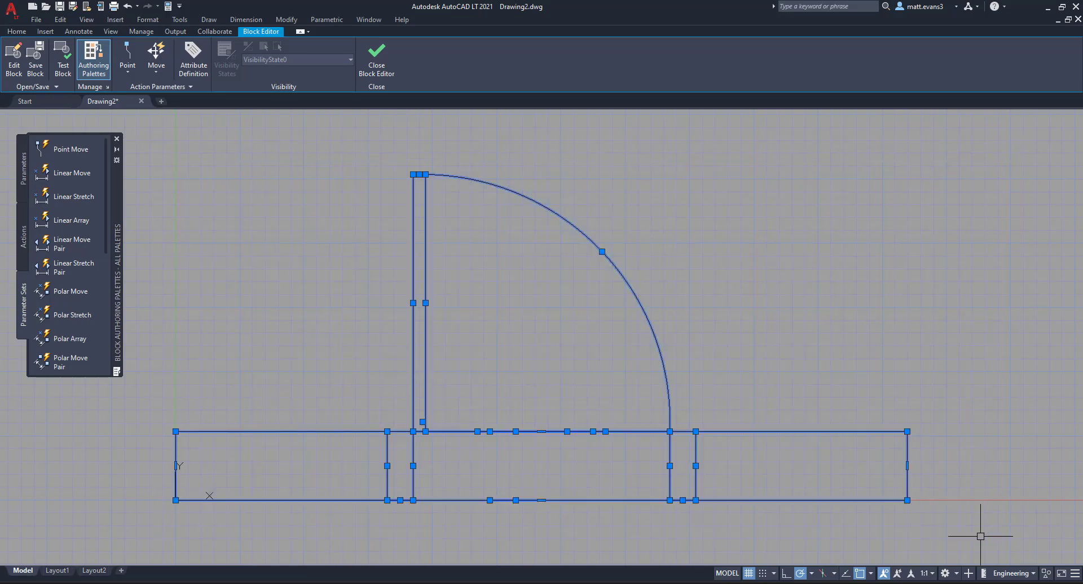
{"action": "right_click", "coordinate": [785, 378]}
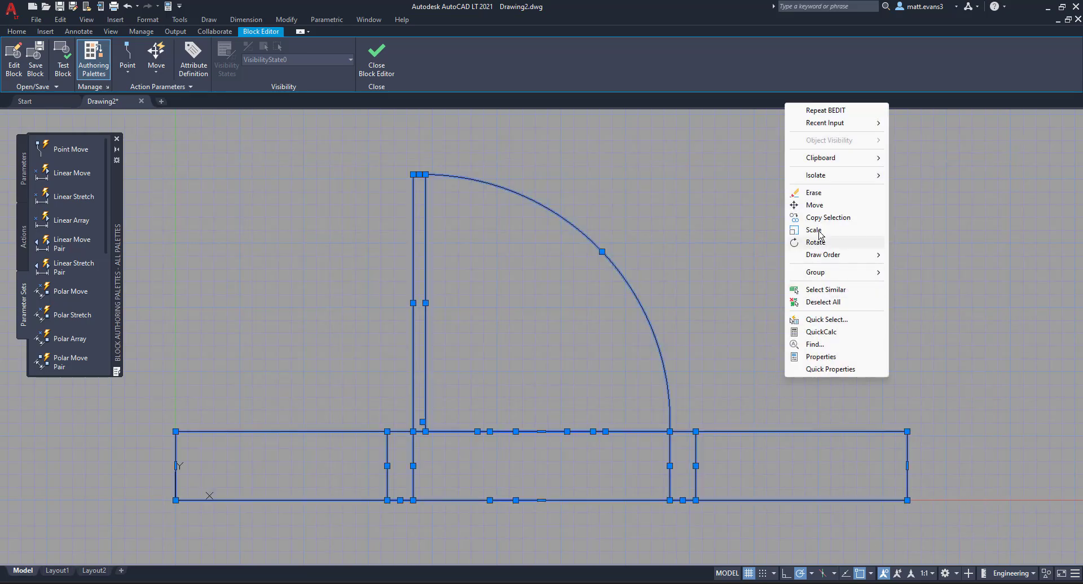
{"action": "left_click", "coordinate": [815, 206]}
{"action": "scroll", "coordinate": [685, 387], "scroll_direction": "down", "scroll_amount": 4}
{"action": "left_click", "coordinate": [613, 377]}
{"action": "left_click", "coordinate": [792, 228]}
{"action": "middle_click_drag", "start_coordinate": [846, 339], "coordinate": [633, 437]}
{"action": "scroll", "coordinate": [638, 412], "scroll_direction": "up", "scroll_amount": 2}
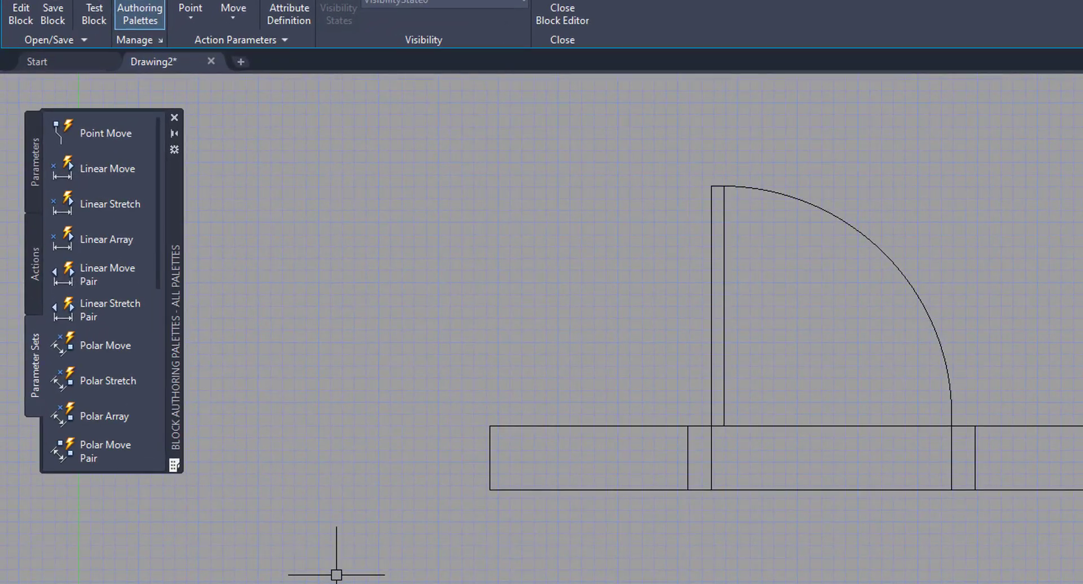
{"action": "left_click", "coordinate": [34, 168]}
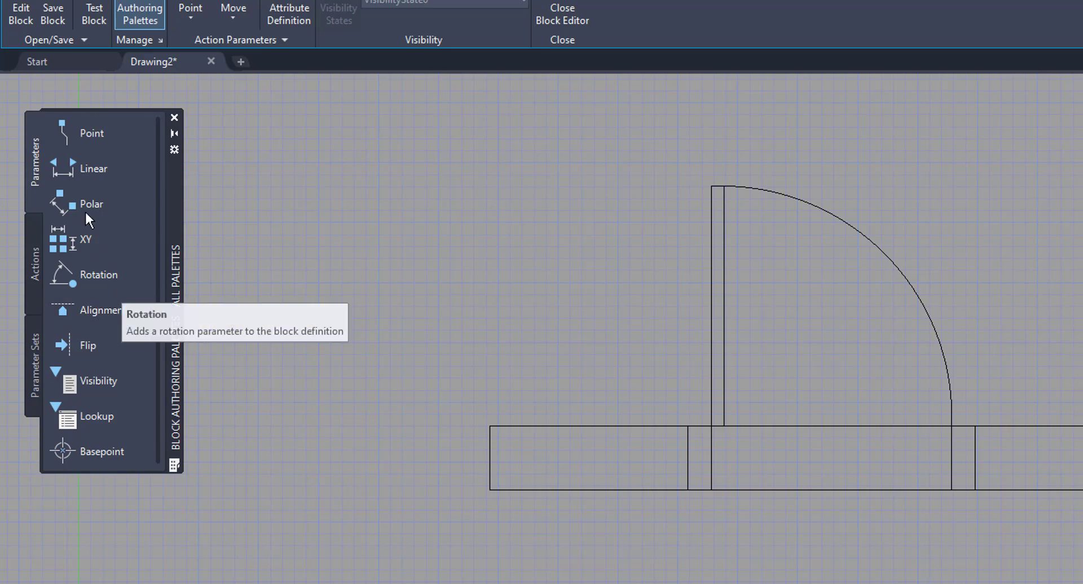
{"action": "left_click", "coordinate": [36, 274]}
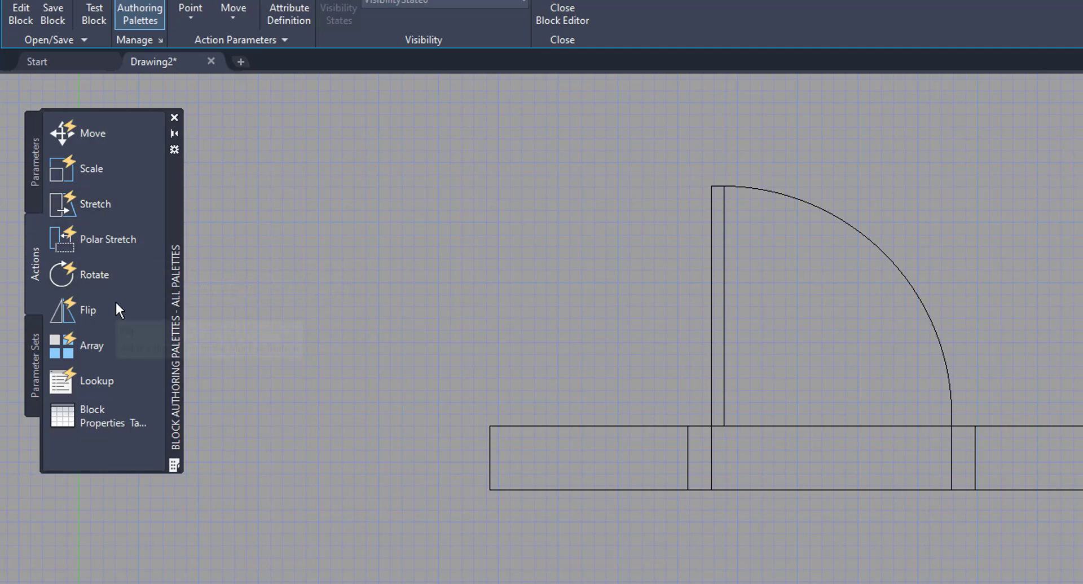
Add a Point Move parameter set at the lower end of the left jamb line, with its label at the right jamb's lower end
{"action": "left_click", "coordinate": [33, 375]}
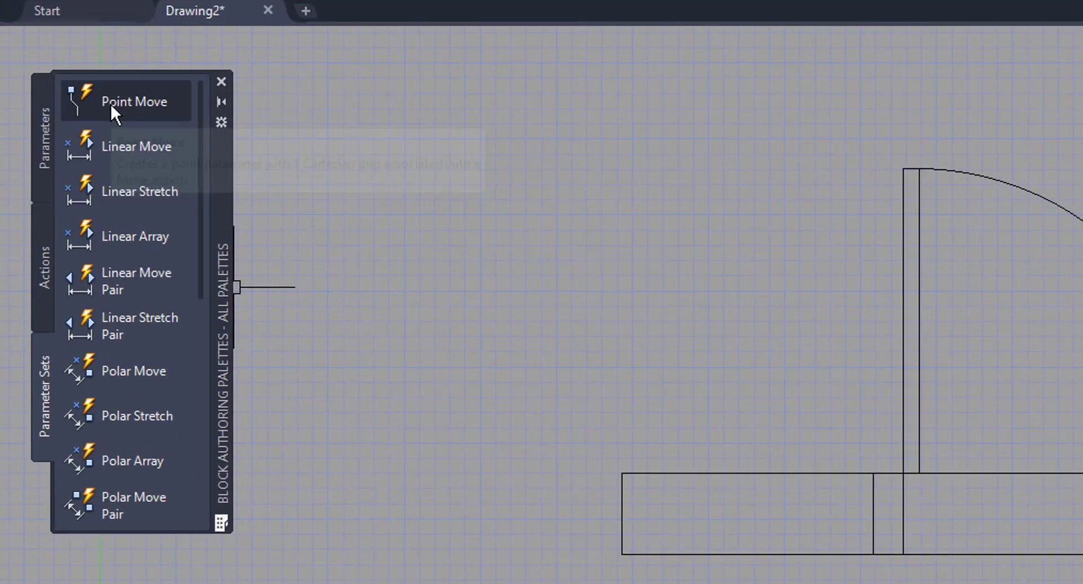
{"action": "left_click", "coordinate": [112, 104]}
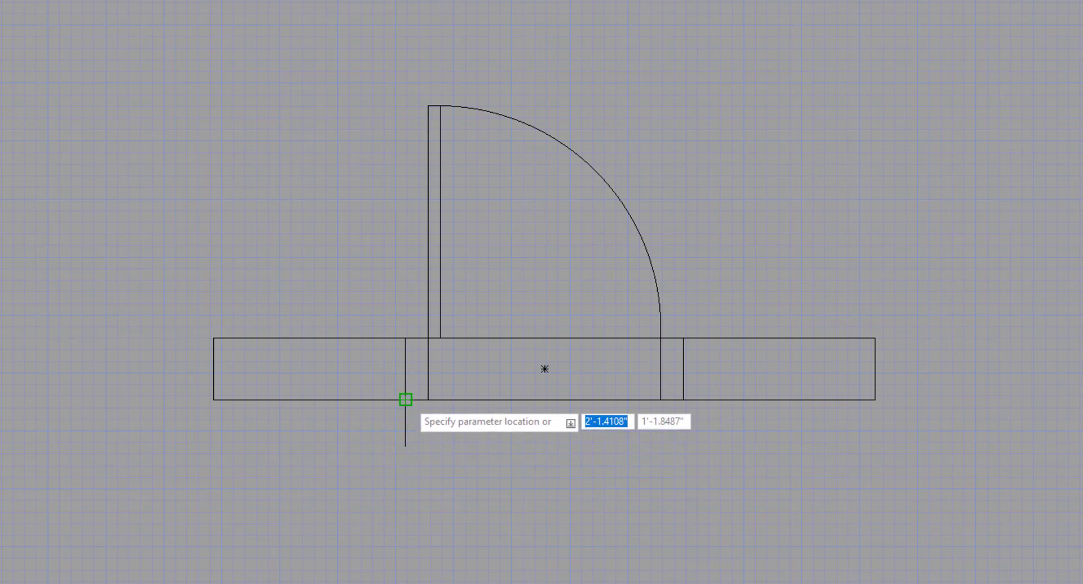
{"action": "left_click", "coordinate": [405, 400]}
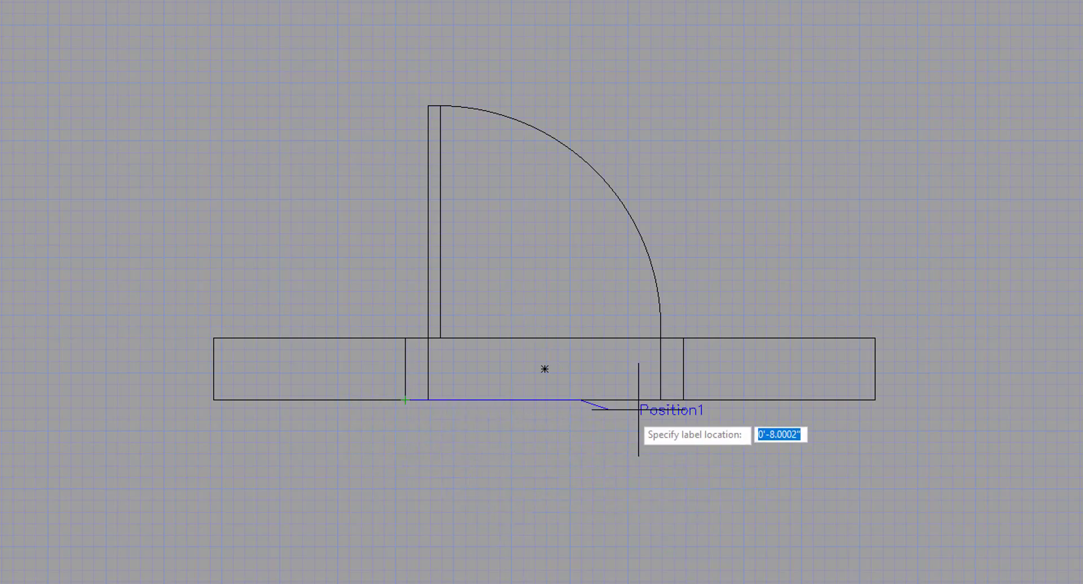
{"action": "left_click", "coordinate": [683, 400]}
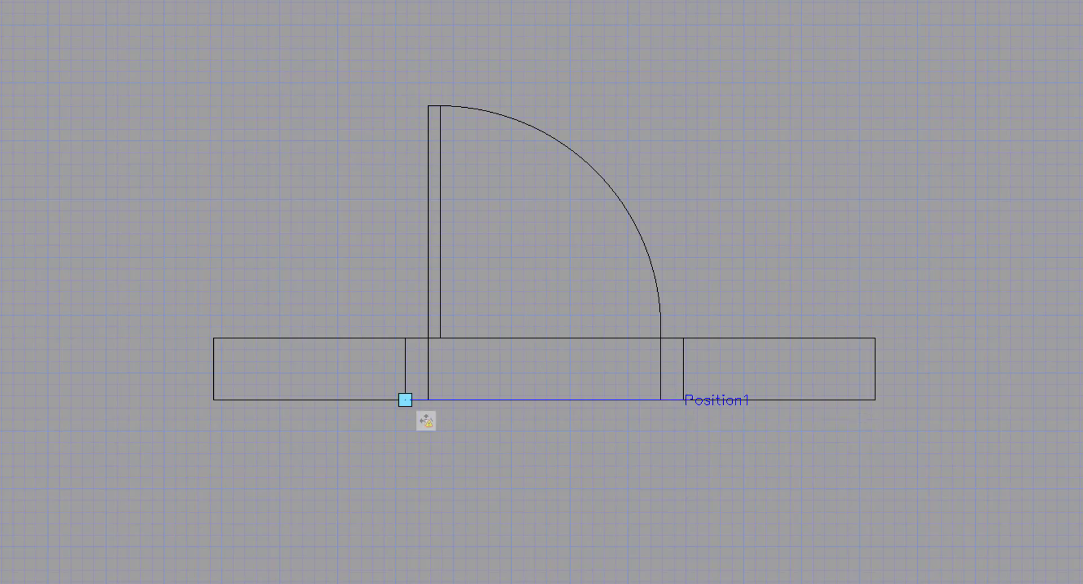
{"action": "right_click", "coordinate": [681, 401]}
{"action": "left_click", "coordinate": [681, 401]}
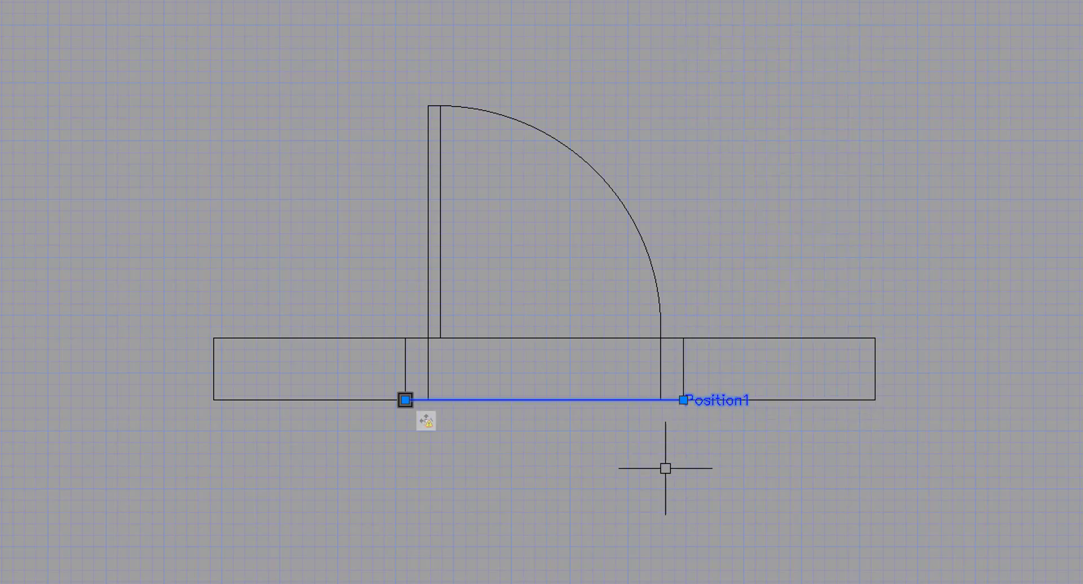
{"action": "left_click", "coordinate": [622, 482]}
{"action": "key", "text": "Escape"}
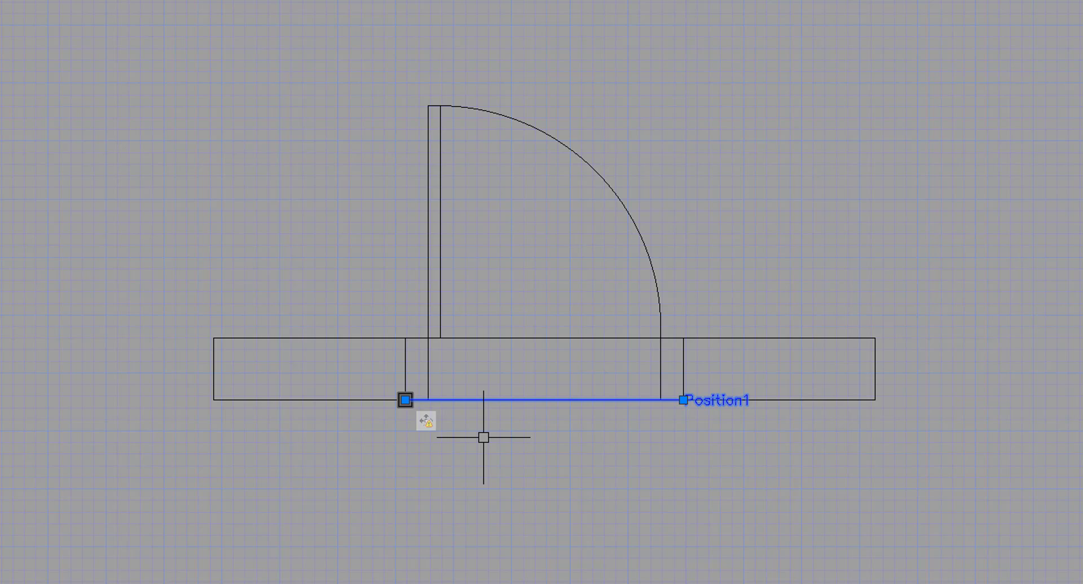
Try to define a new selection set for the move action from the left jamb and door leaf lines
{"action": "right_click", "coordinate": [432, 428]}
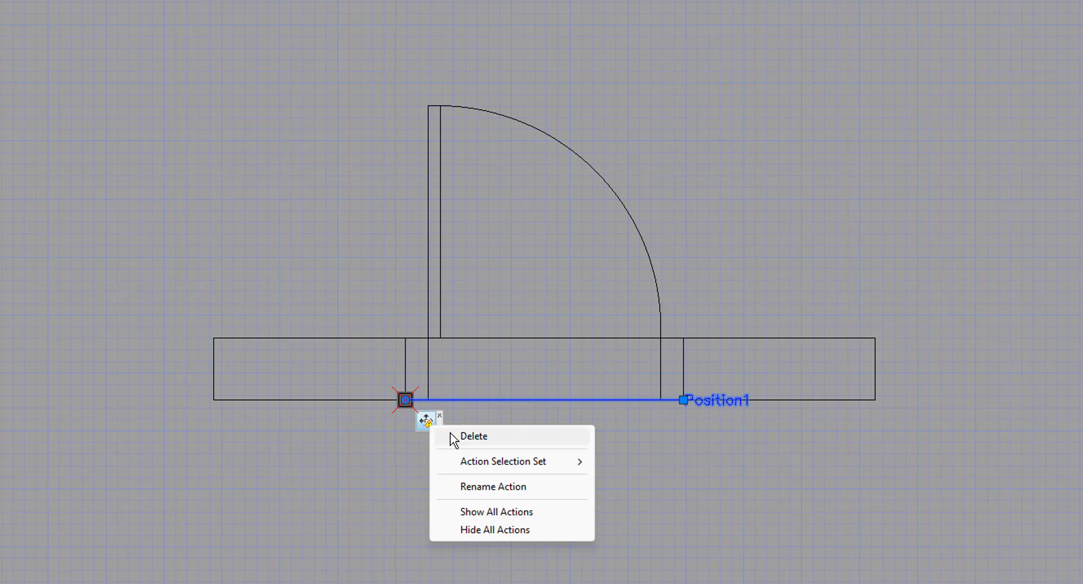
{"action": "mouse_move", "coordinate": [472, 463]}
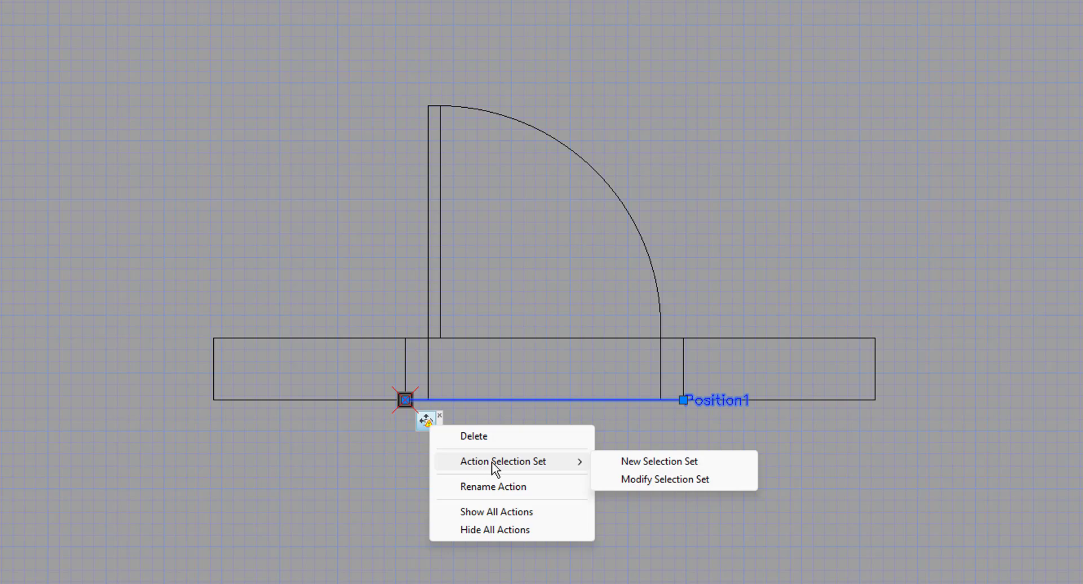
{"action": "left_click", "coordinate": [613, 462]}
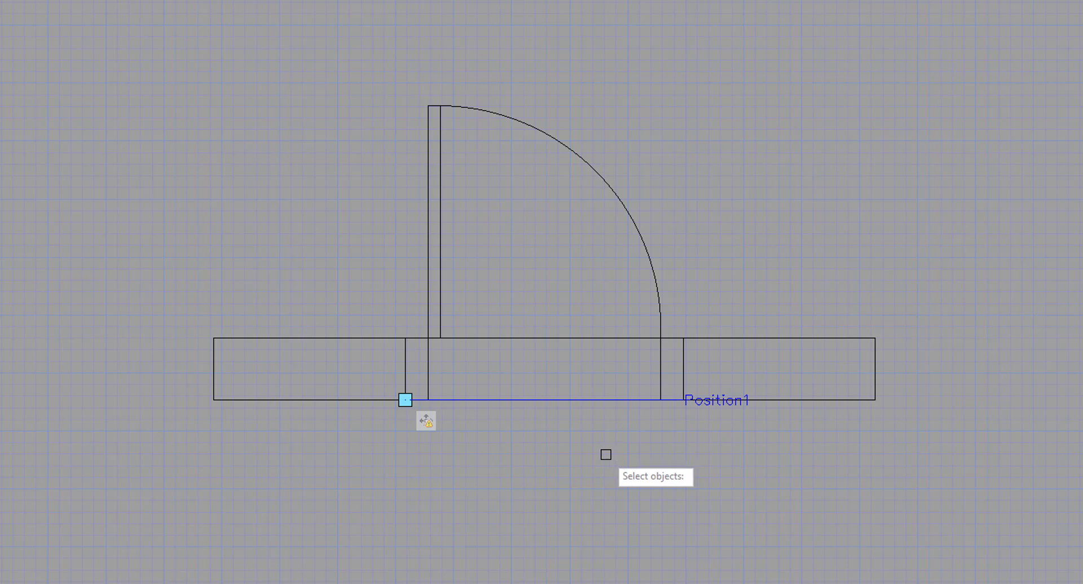
{"action": "left_click", "coordinate": [406, 364]}
{"action": "left_click", "coordinate": [434, 273]}
{"action": "key", "text": "Return"}
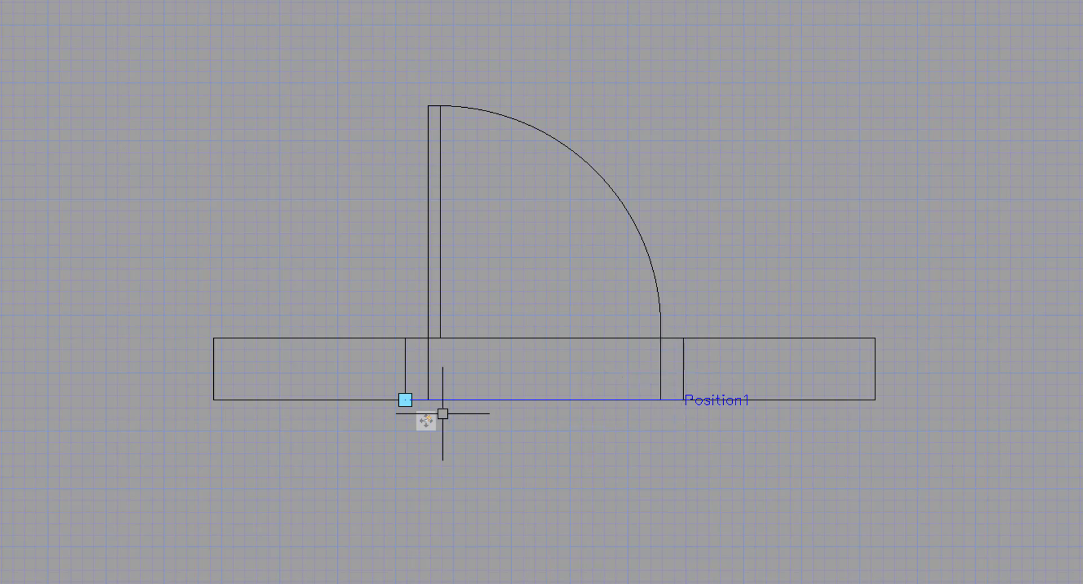
Redefine the move action's selection set with the left and right jamb lines, the door leaf and the swing arc
{"action": "right_click", "coordinate": [419, 425]}
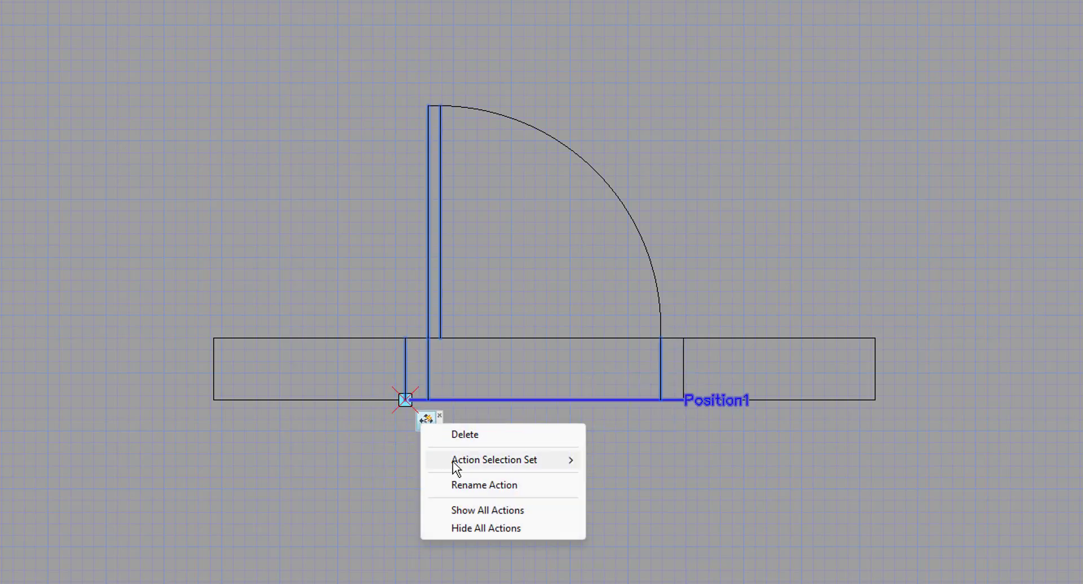
{"action": "mouse_move", "coordinate": [465, 462]}
{"action": "left_click", "coordinate": [624, 468]}
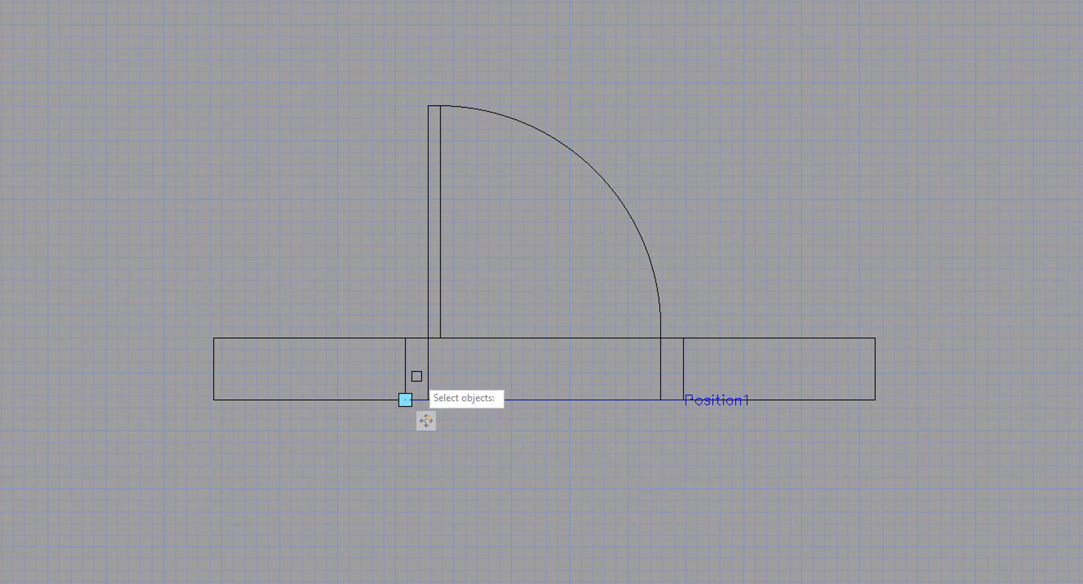
{"action": "left_click", "coordinate": [406, 368]}
{"action": "left_click", "coordinate": [432, 367]}
{"action": "left_click", "coordinate": [432, 281]}
{"action": "left_click", "coordinate": [509, 112]}
{"action": "left_click", "coordinate": [660, 362]}
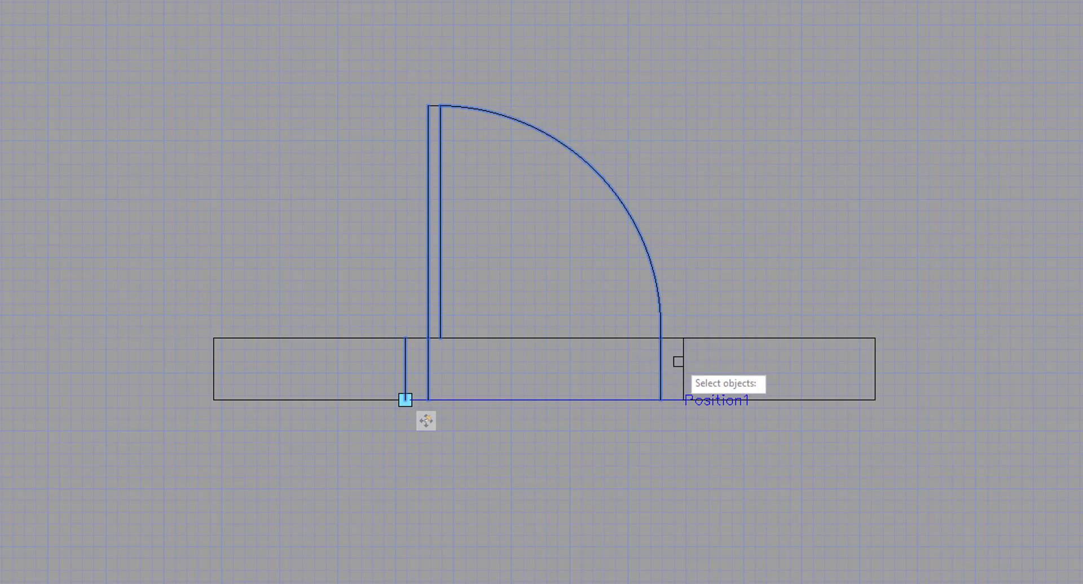
{"action": "left_click", "coordinate": [682, 363]}
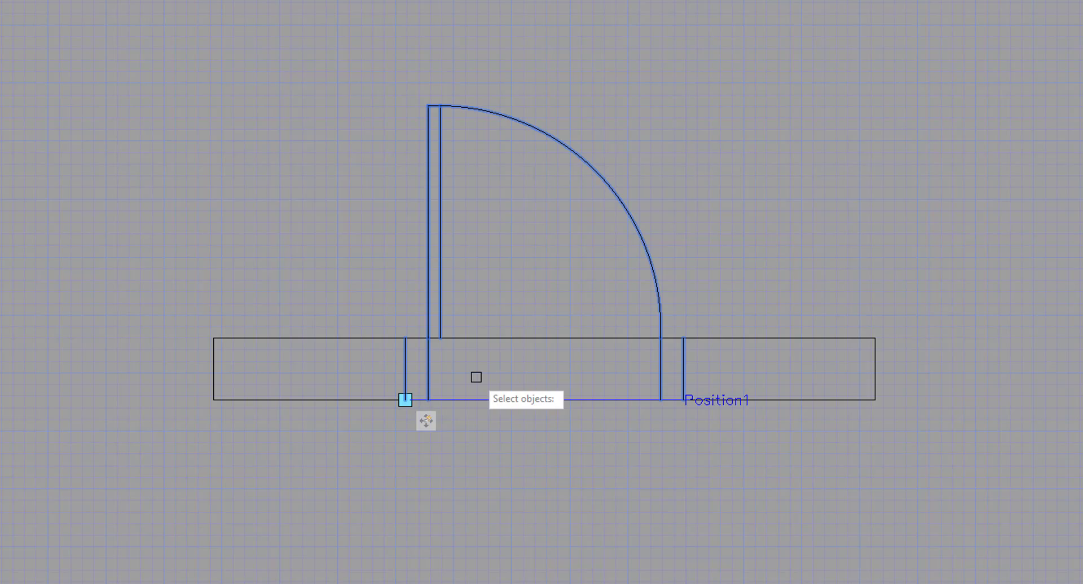
{"action": "key", "text": "Escape"}
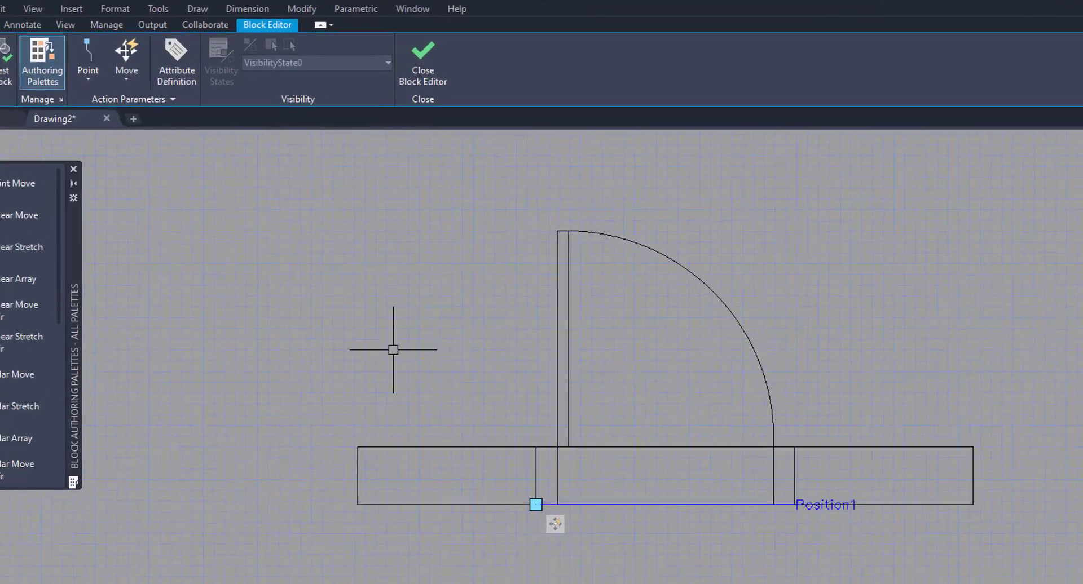
Close the Block Editor and save the changes to Door
{"action": "left_click", "coordinate": [435, 79]}
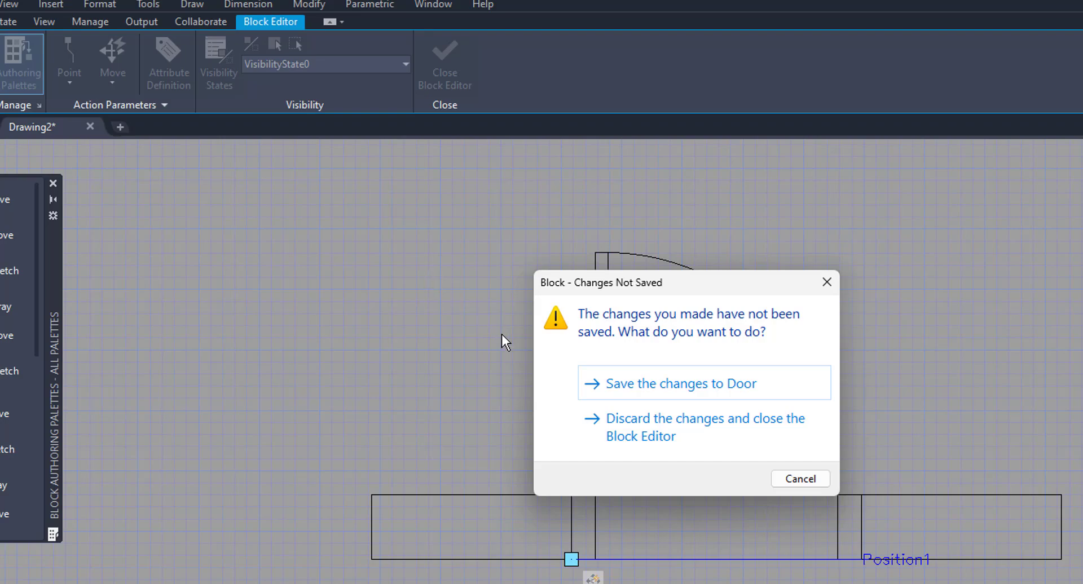
{"action": "left_click", "coordinate": [636, 387]}
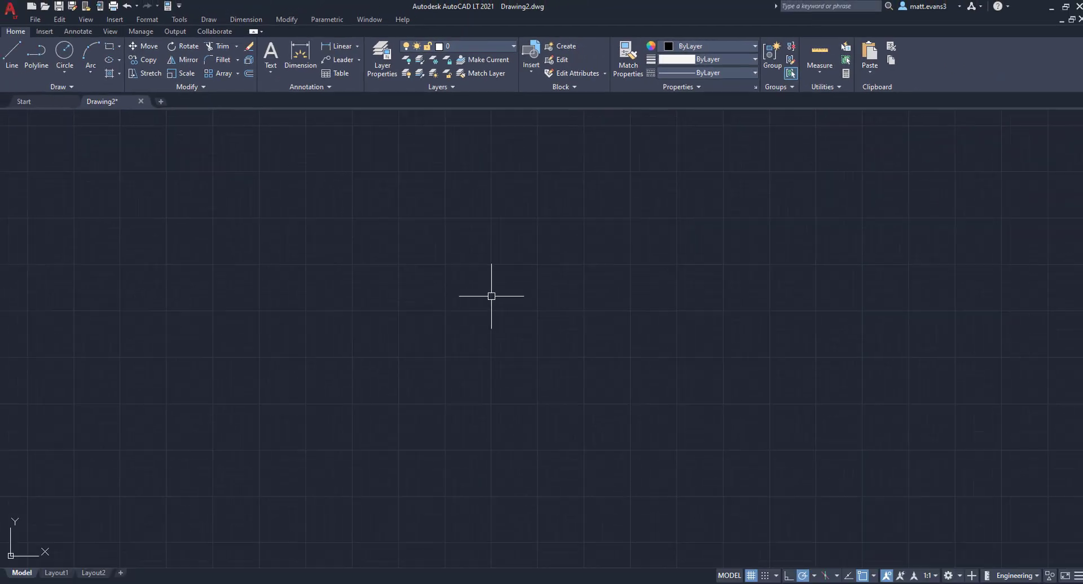
Insert the edited Door block into the drawing and select it to show its move grip
{"action": "left_click", "coordinate": [530, 71]}
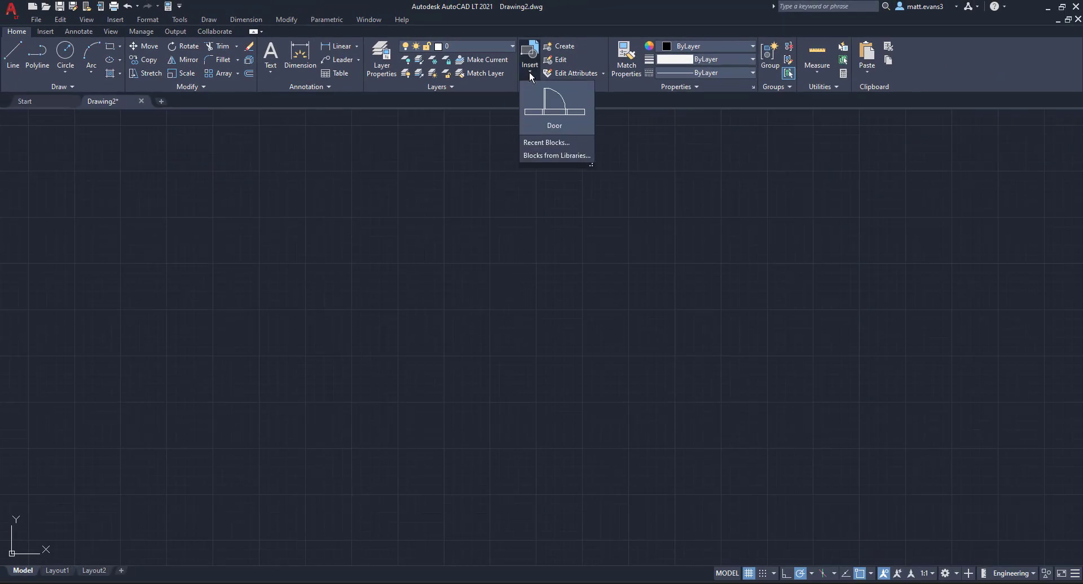
{"action": "scroll", "coordinate": [363, 387], "scroll_direction": "down", "scroll_amount": 5}
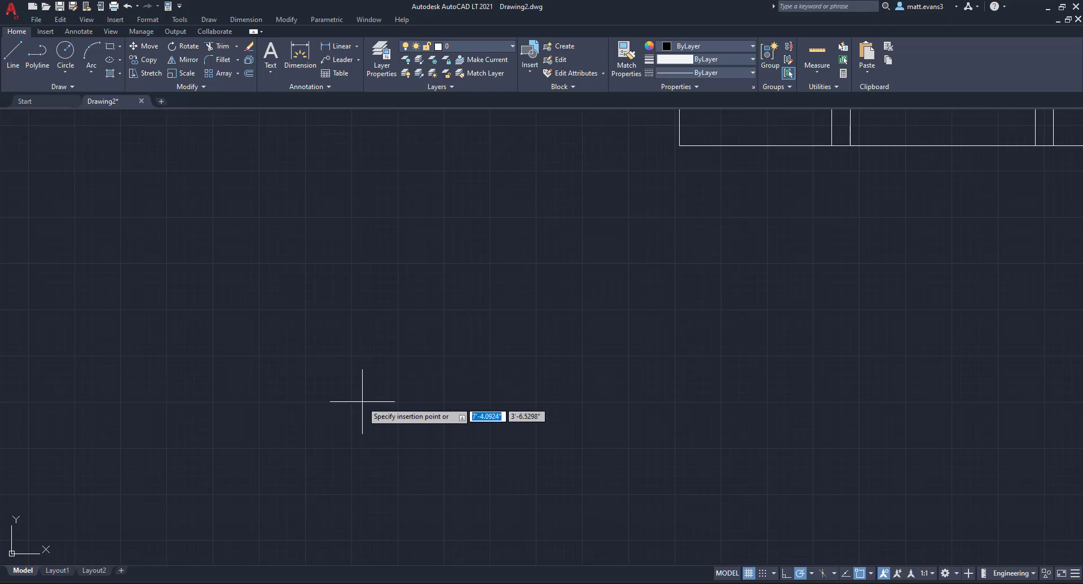
{"action": "left_click", "coordinate": [283, 440]}
{"action": "scroll", "coordinate": [468, 353], "scroll_direction": "up", "scroll_amount": 4}
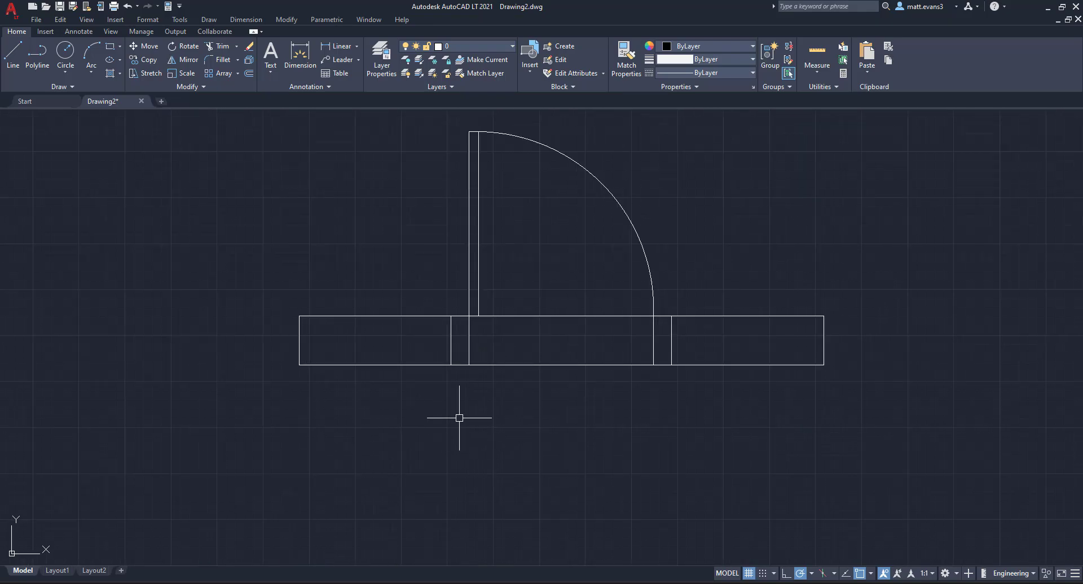
{"action": "left_click", "coordinate": [471, 352]}
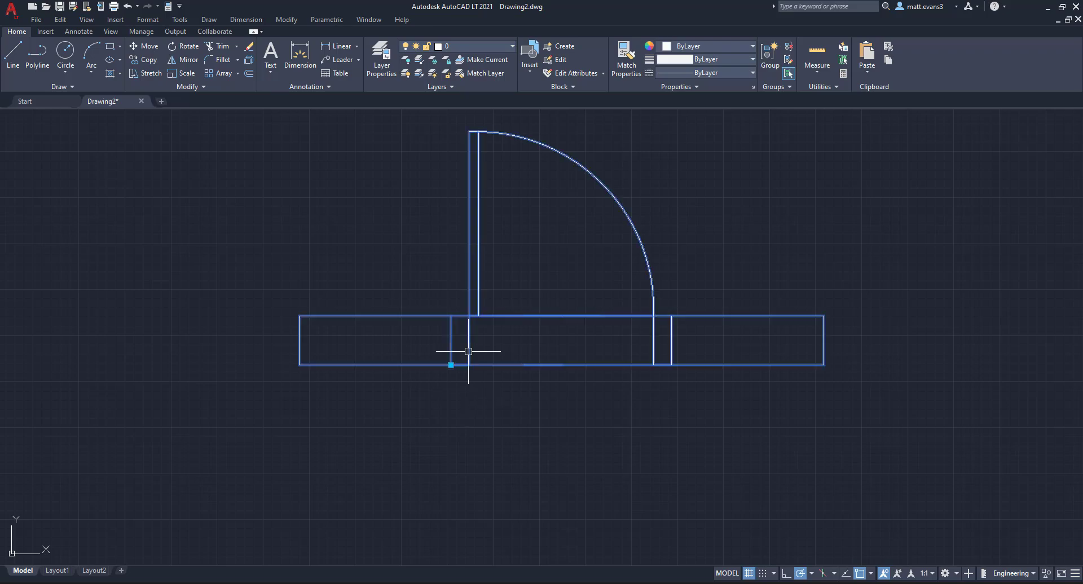
Test the Door block's move grip by sliding the door right along the wall, then back past its starting point
{"action": "scroll", "coordinate": [447, 379], "scroll_direction": "up", "scroll_amount": 8}
{"action": "middle_click_drag", "start_coordinate": [457, 295], "coordinate": [476, 440]}
{"action": "scroll", "coordinate": [474, 372], "scroll_direction": "down", "scroll_amount": 10}
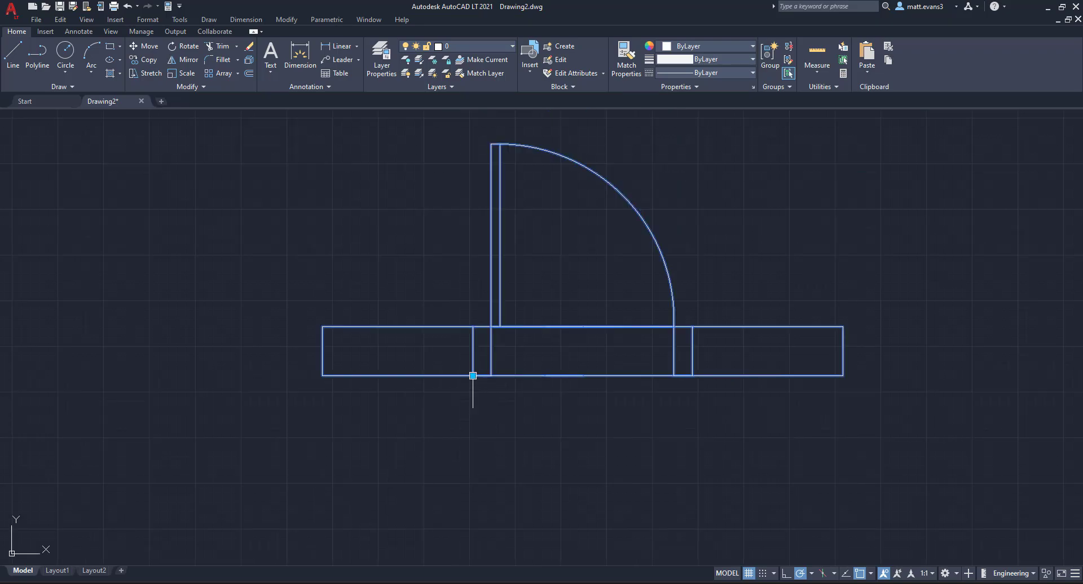
{"action": "left_click", "coordinate": [473, 376]}
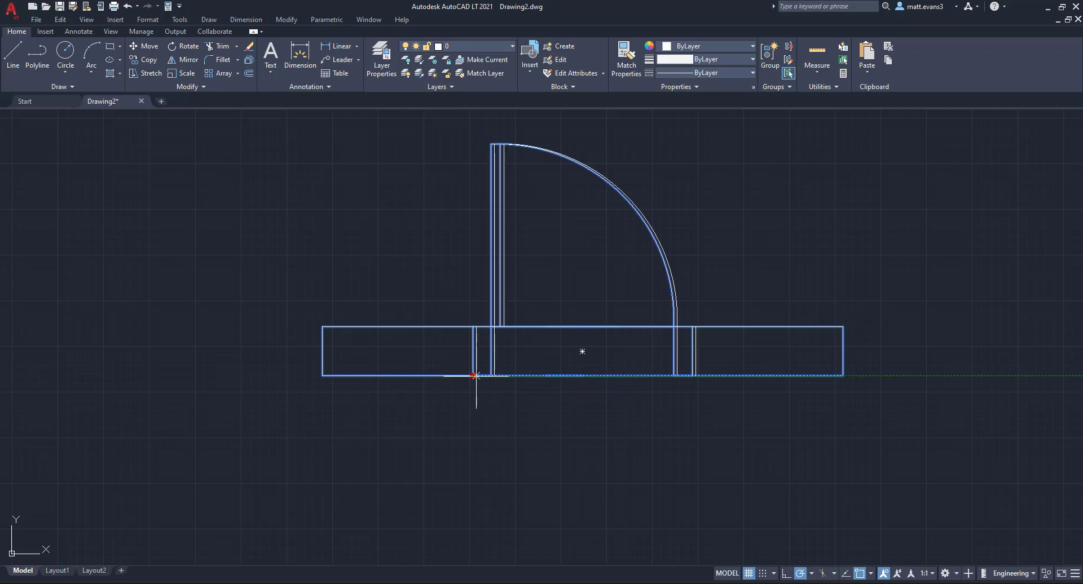
{"action": "left_click", "coordinate": [527, 375]}
{"action": "left_click", "coordinate": [527, 375]}
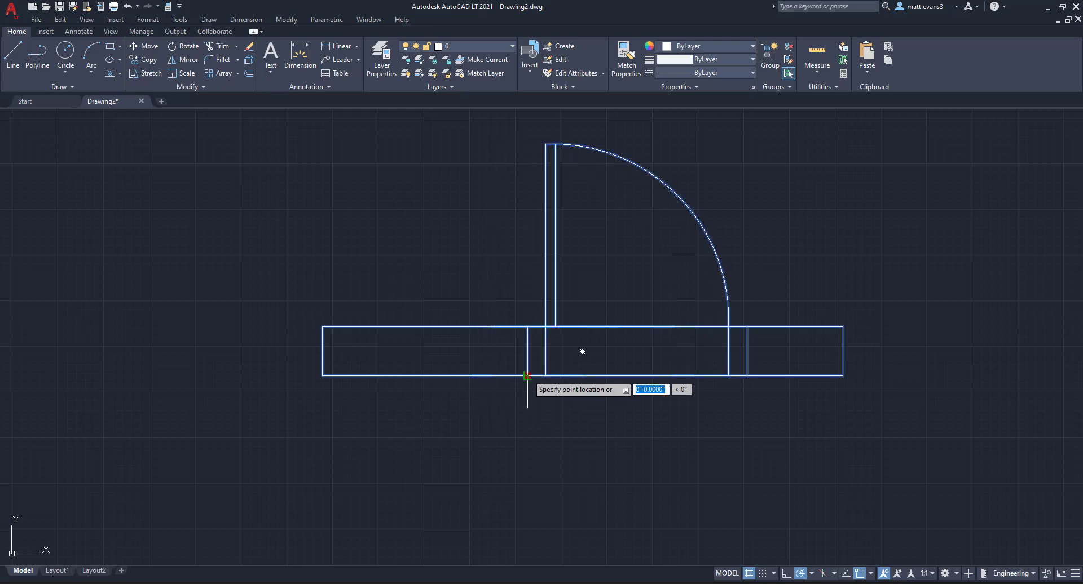
{"action": "left_click", "coordinate": [426, 376]}
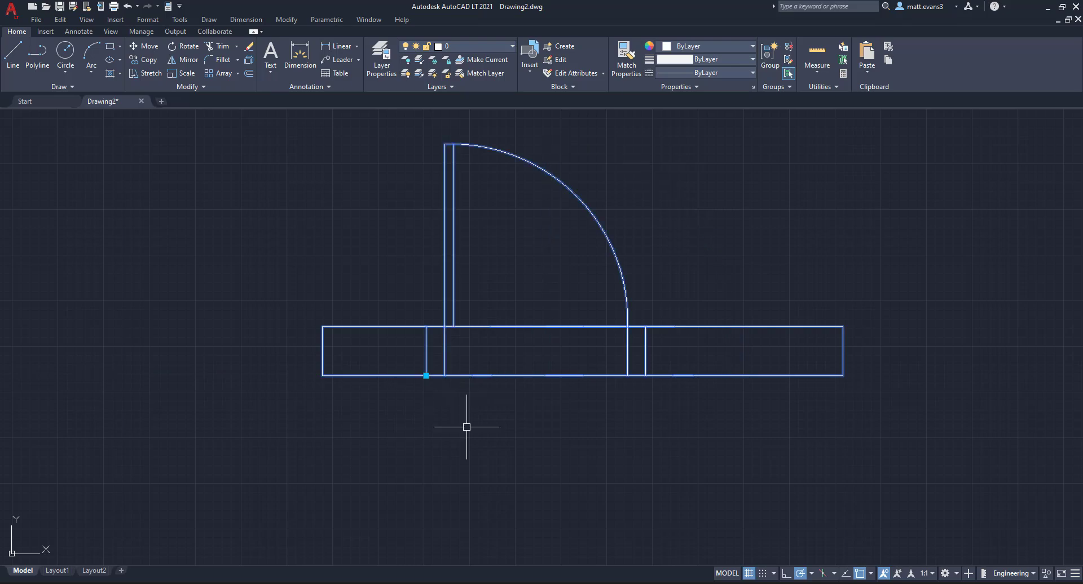
Slide the door close to the wall's right end with the move grip and return it toward the left end
{"action": "scroll", "coordinate": [501, 435], "scroll_direction": "down", "scroll_amount": 5}
{"action": "scroll", "coordinate": [478, 430], "scroll_direction": "up", "scroll_amount": 3}
{"action": "left_click", "coordinate": [485, 410]}
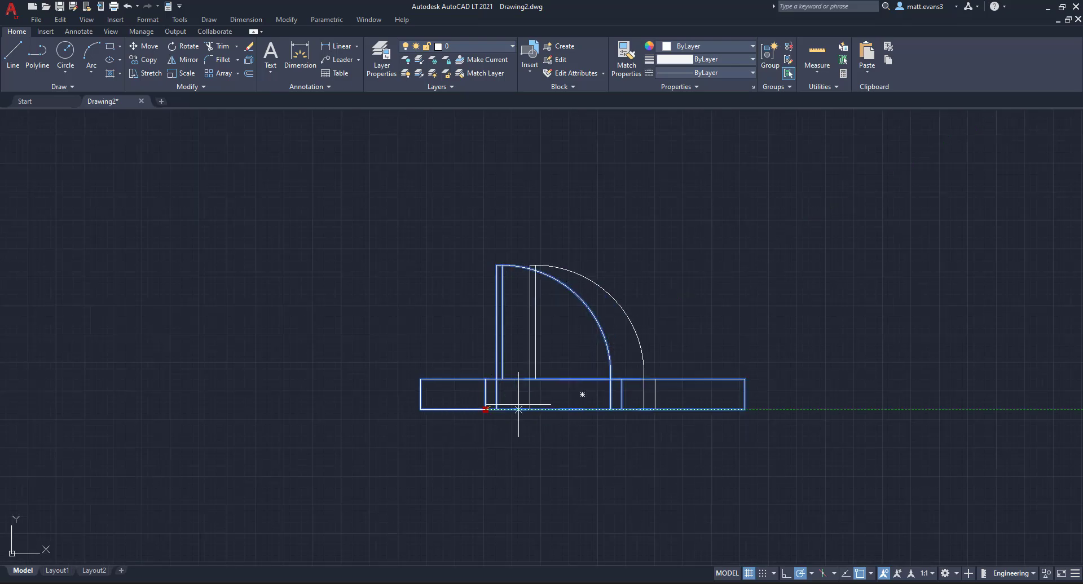
{"action": "left_click", "coordinate": [592, 410]}
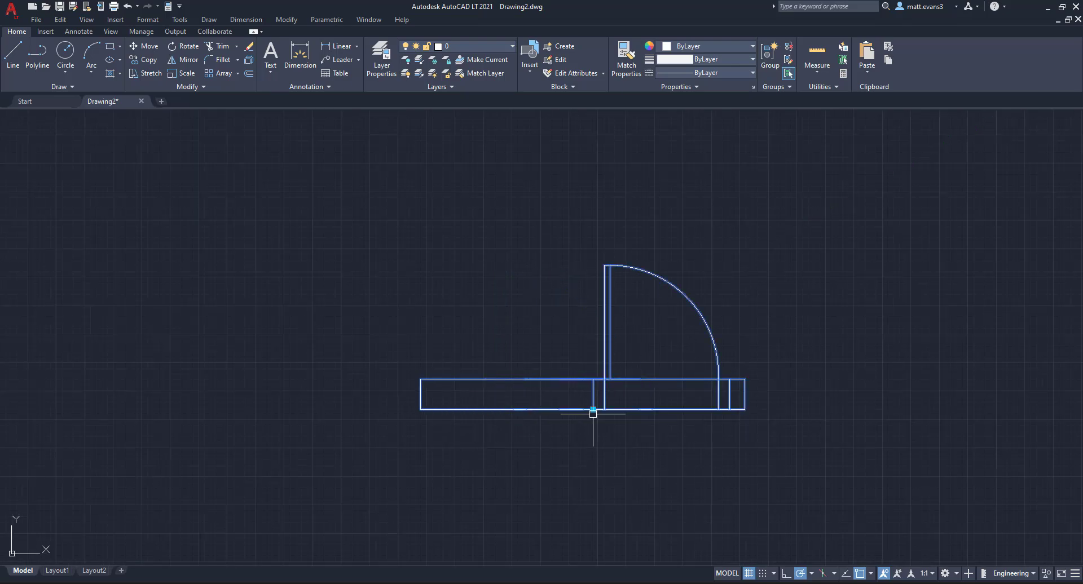
{"action": "left_click", "coordinate": [593, 409]}
{"action": "left_click", "coordinate": [486, 410]}
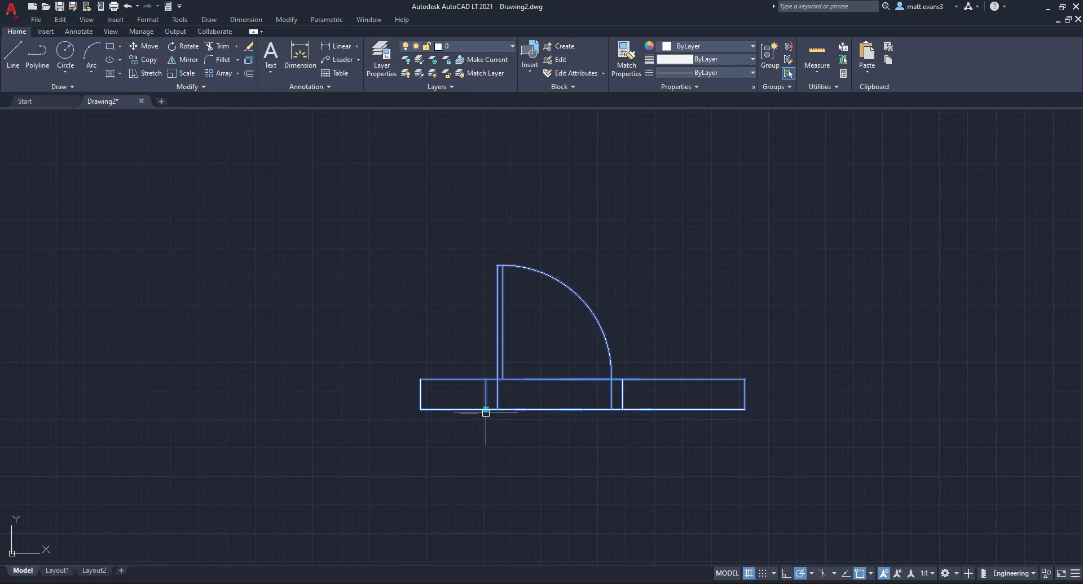
Move the door off the wall to a spot up and to the left, then place it back on the wall's lower edge
{"action": "left_click", "coordinate": [486, 409]}
{"action": "left_click", "coordinate": [408, 328]}
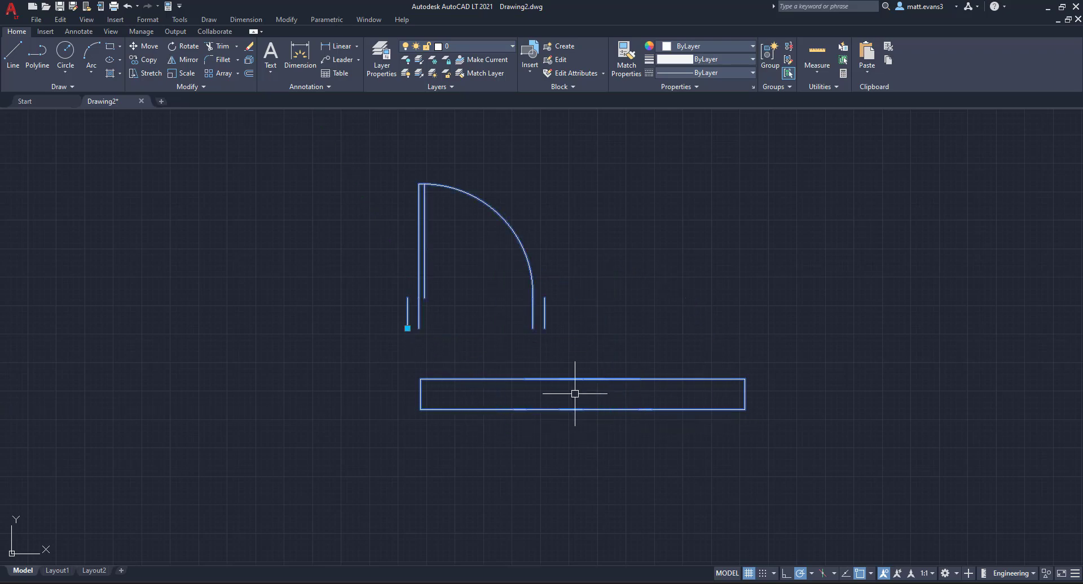
{"action": "left_click", "coordinate": [408, 328]}
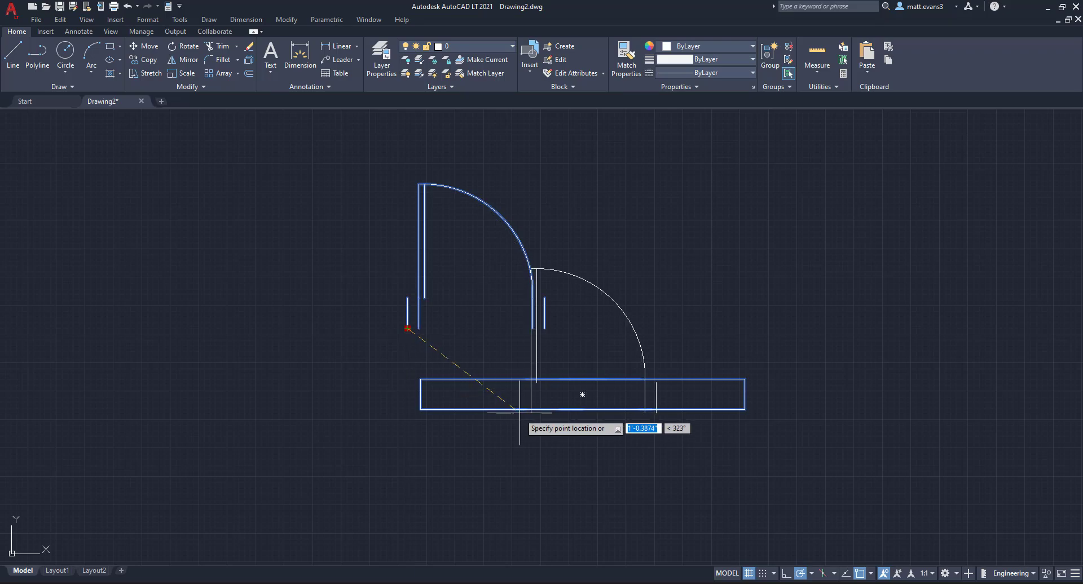
{"action": "left_click", "coordinate": [520, 408]}
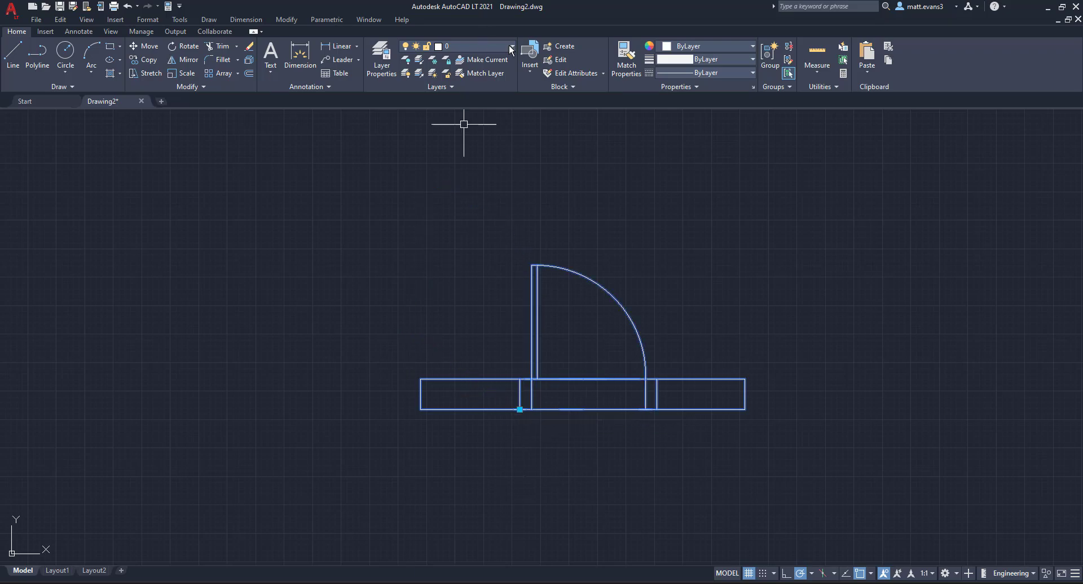
Insert a second Door block to the upper right of the first and select it to inspect its move grip
{"action": "left_click", "coordinate": [531, 67]}
{"action": "left_click", "coordinate": [555, 113]}
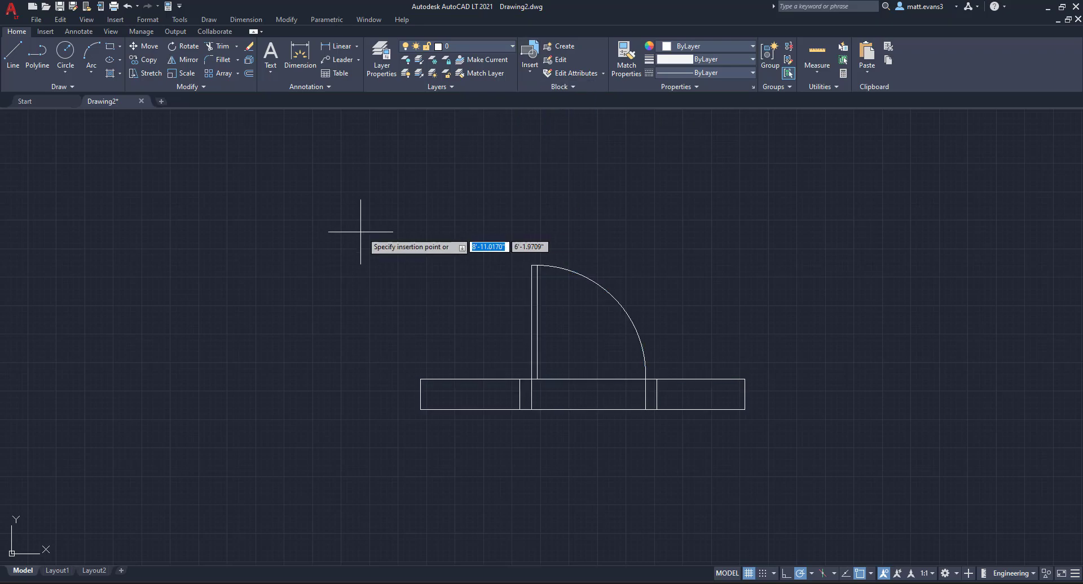
{"action": "scroll", "coordinate": [533, 346], "scroll_direction": "down", "scroll_amount": 8}
{"action": "scroll", "coordinate": [525, 361], "scroll_direction": "up", "scroll_amount": 4}
{"action": "scroll", "coordinate": [530, 358], "scroll_direction": "up", "scroll_amount": 2}
{"action": "left_click", "coordinate": [851, 287]}
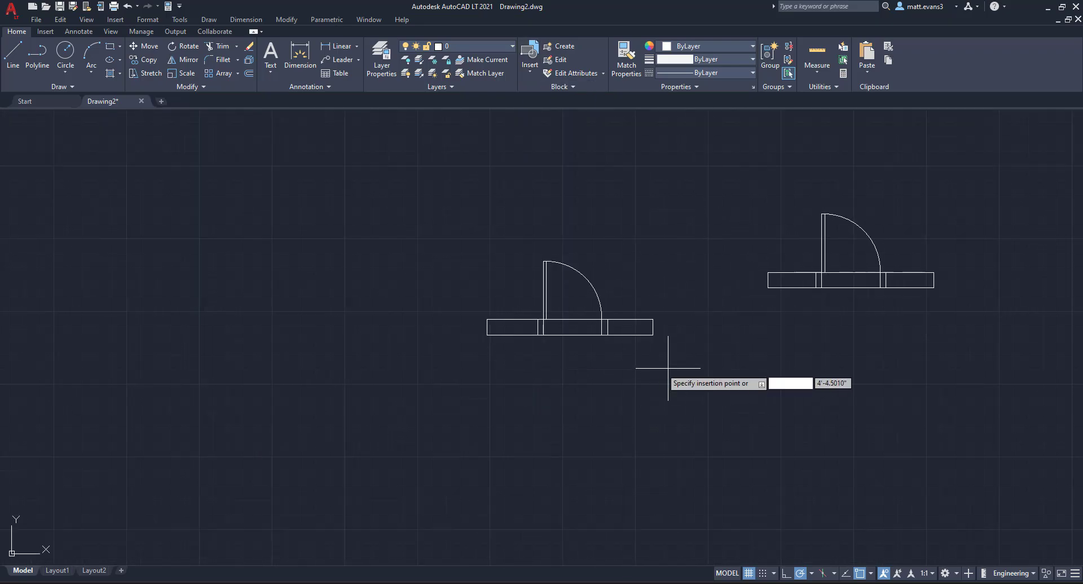
{"action": "left_click", "coordinate": [818, 289]}
{"action": "scroll", "coordinate": [818, 292], "scroll_direction": "up", "scroll_amount": 7}
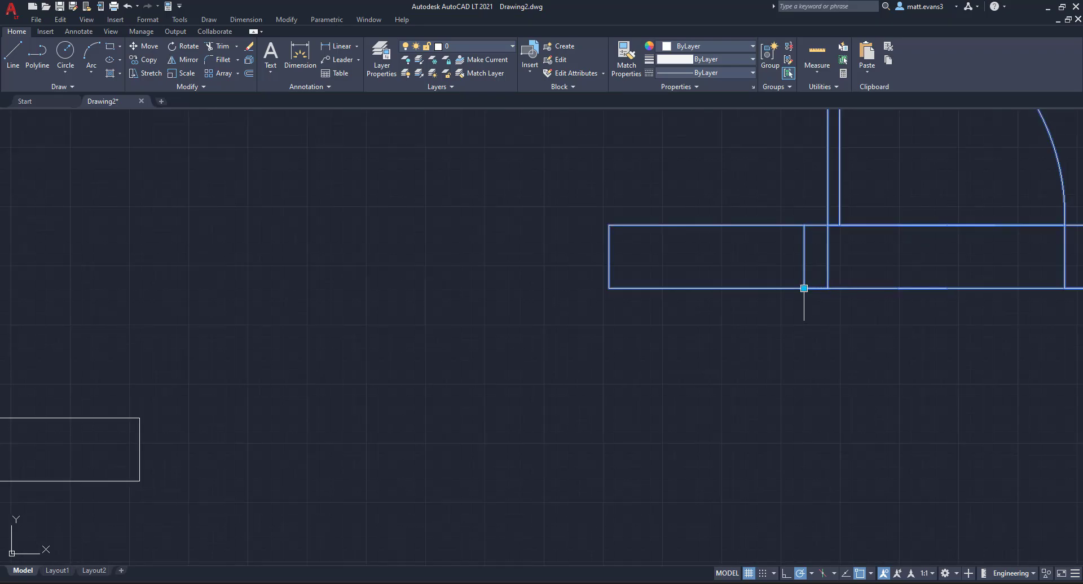
{"action": "scroll", "coordinate": [785, 343], "scroll_direction": "down", "scroll_amount": 2}
{"action": "scroll", "coordinate": [781, 345], "scroll_direction": "down", "scroll_amount": 3}
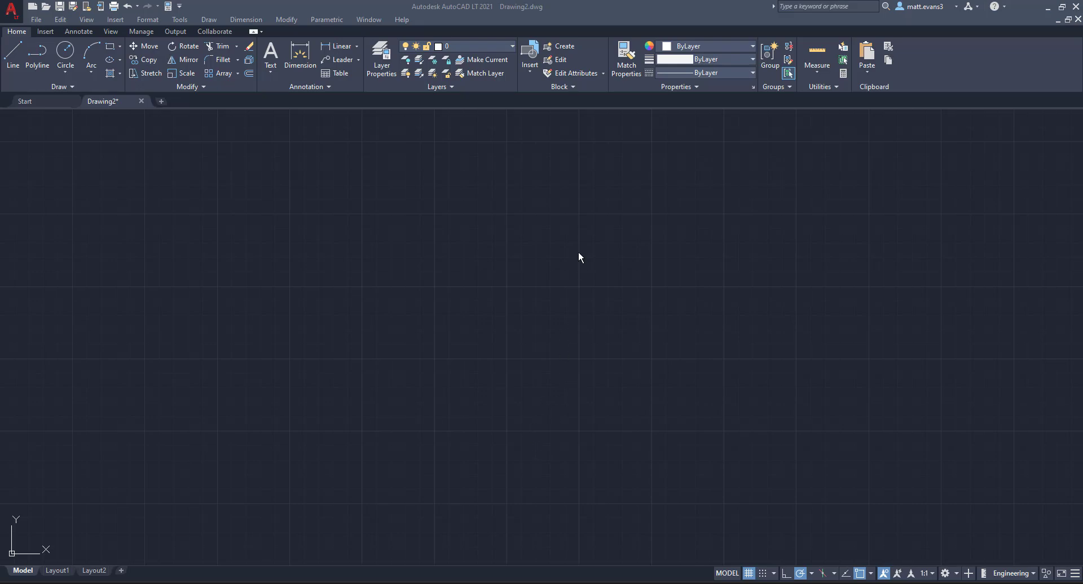
Open the Door block definition in the Block Editor
{"action": "left_click", "coordinate": [557, 60]}
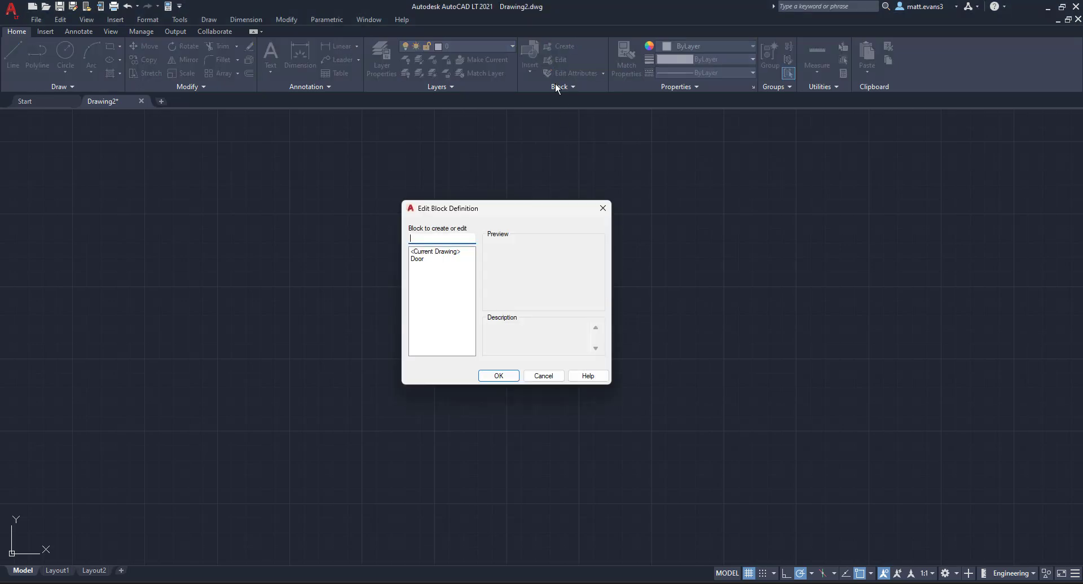
{"action": "left_click", "coordinate": [425, 259]}
{"action": "left_click", "coordinate": [498, 376]}
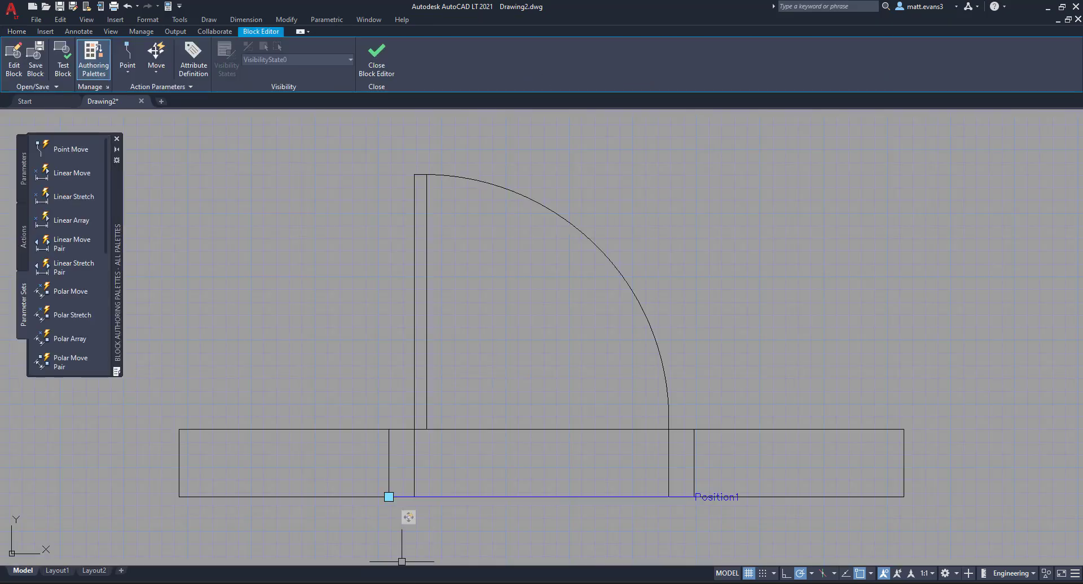
Modify the move action's selection set by removing the four left and right jamb lines within the wall
{"action": "right_click", "coordinate": [408, 522]}
{"action": "mouse_move", "coordinate": [442, 471]}
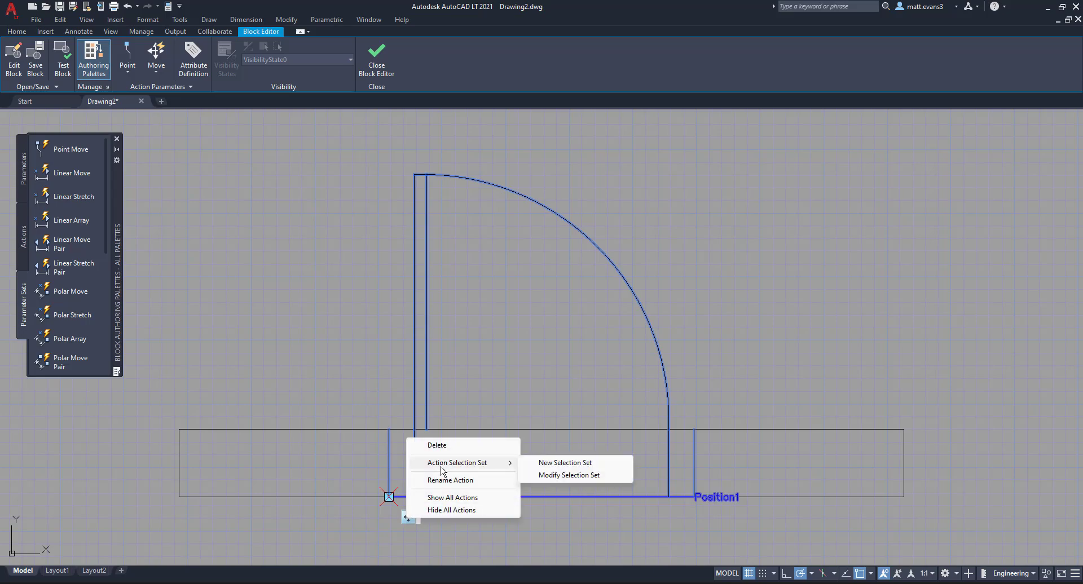
{"action": "left_click", "coordinate": [539, 477]}
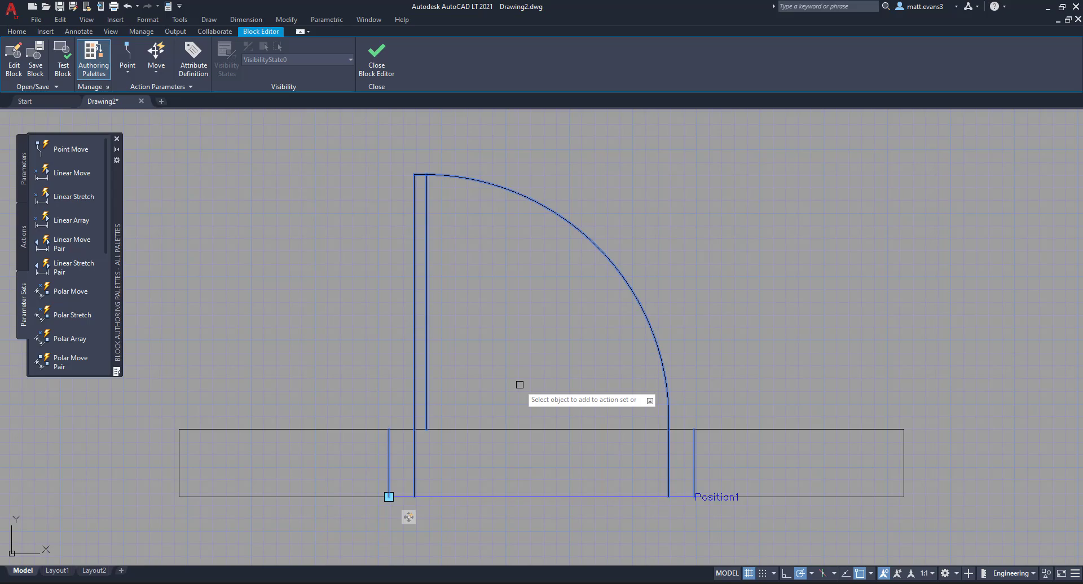
{"action": "key", "text": "Down"}
{"action": "left_click", "coordinate": [549, 415]}
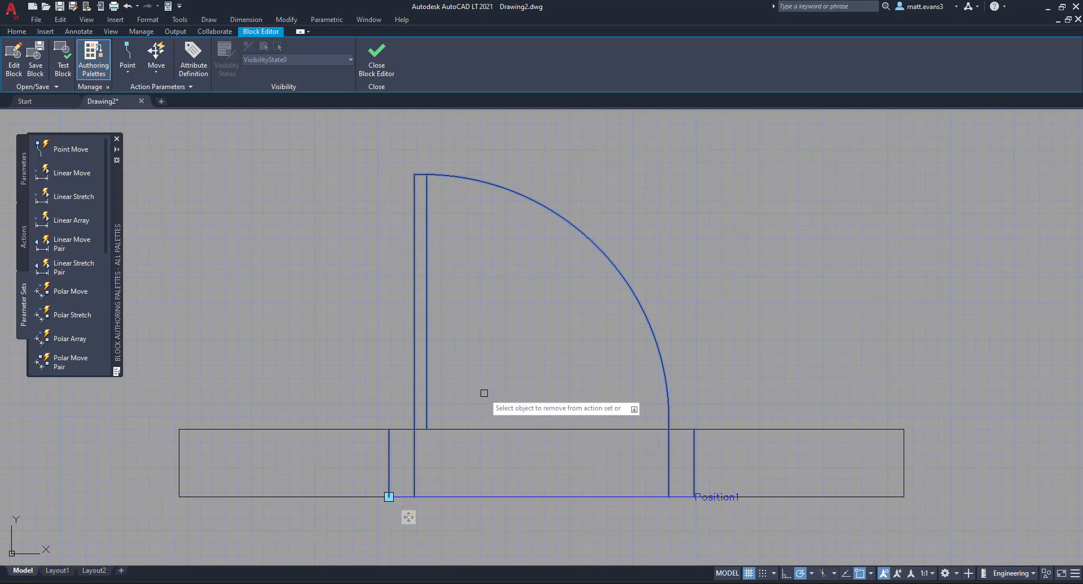
{"action": "left_click", "coordinate": [669, 453]}
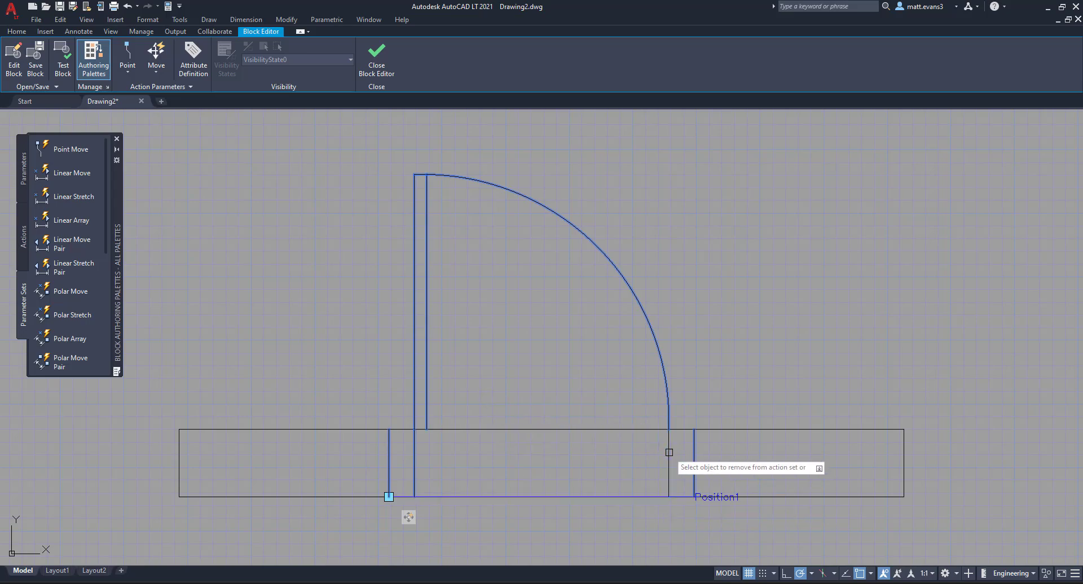
{"action": "left_click", "coordinate": [693, 462]}
{"action": "left_click", "coordinate": [414, 466]}
{"action": "left_click", "coordinate": [388, 460]}
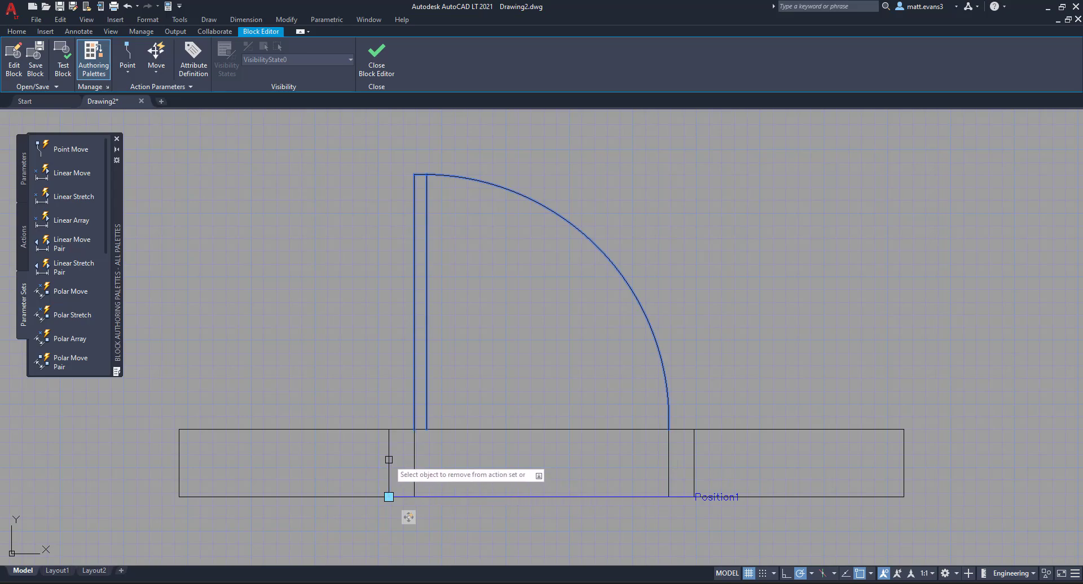
{"action": "key", "text": "Return"}
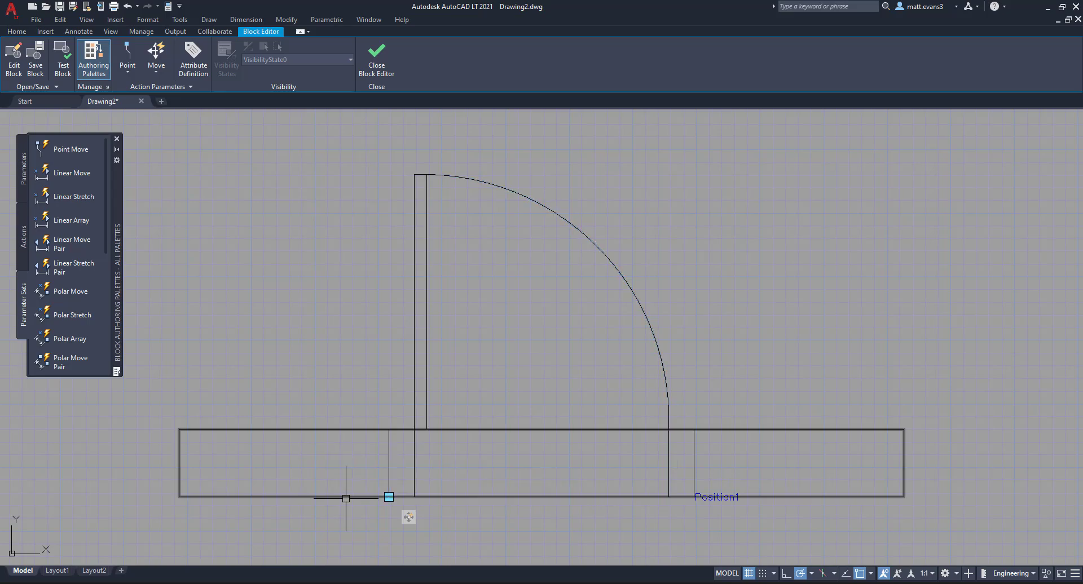
Close the Block Editor and save the modified selection set to Door
{"action": "left_click", "coordinate": [373, 69]}
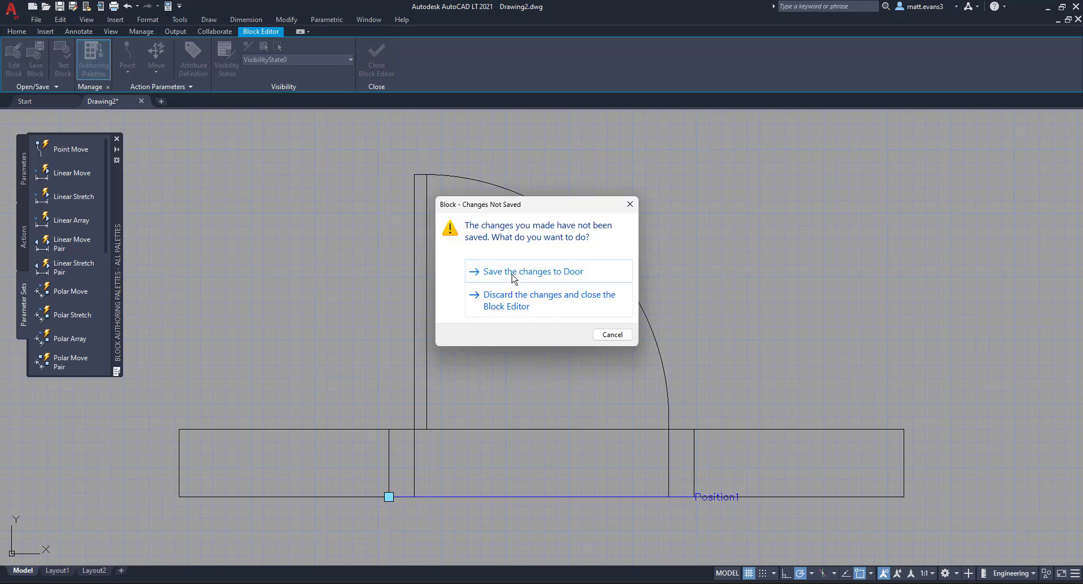
{"action": "left_click", "coordinate": [513, 273]}
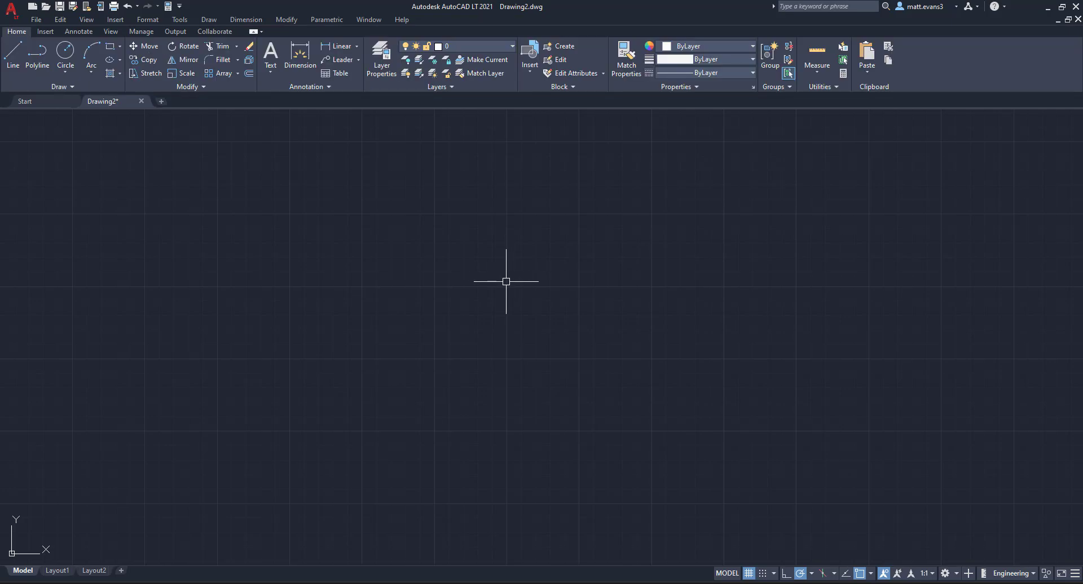
Insert the updated Door block into the empty drawing
{"action": "left_click", "coordinate": [530, 67]}
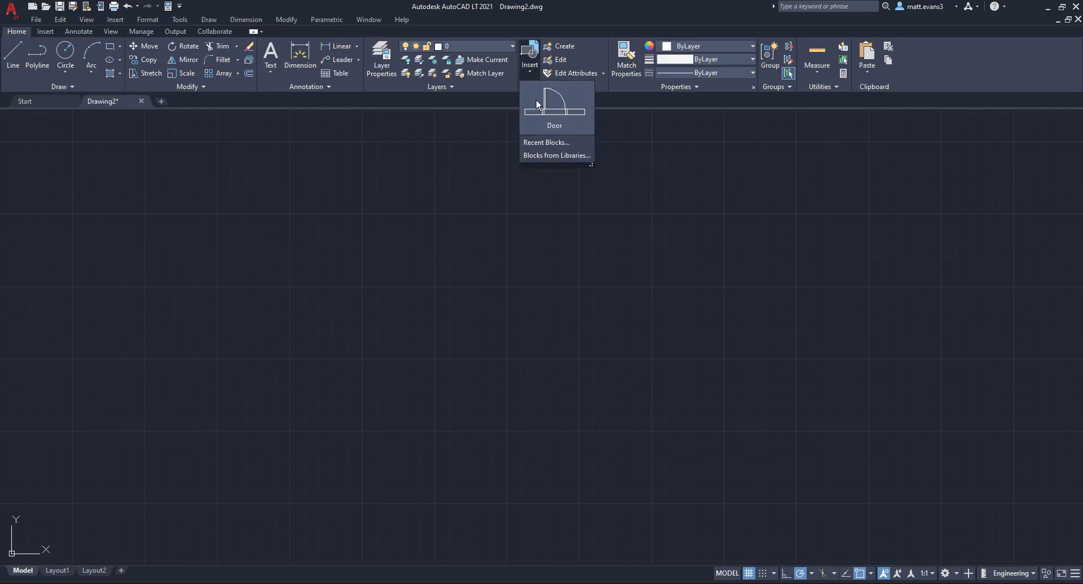
{"action": "left_click", "coordinate": [554, 121]}
{"action": "left_click", "coordinate": [551, 261]}
{"action": "key", "text": "Return"}
Select the inserted block and shift its door leaf and swing arc slightly right with the move grip, then grab the grip again
{"action": "scroll", "coordinate": [546, 254], "scroll_direction": "up", "scroll_amount": 5}
{"action": "left_click", "coordinate": [537, 285]}
{"action": "left_click", "coordinate": [513, 364]}
{"action": "left_click", "coordinate": [546, 364]}
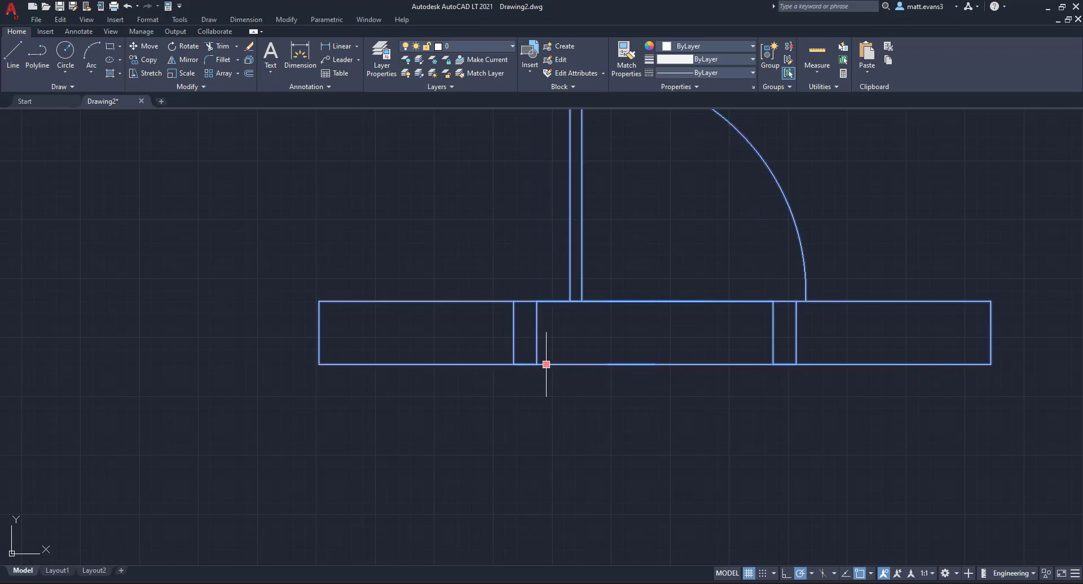
{"action": "left_click", "coordinate": [546, 364]}
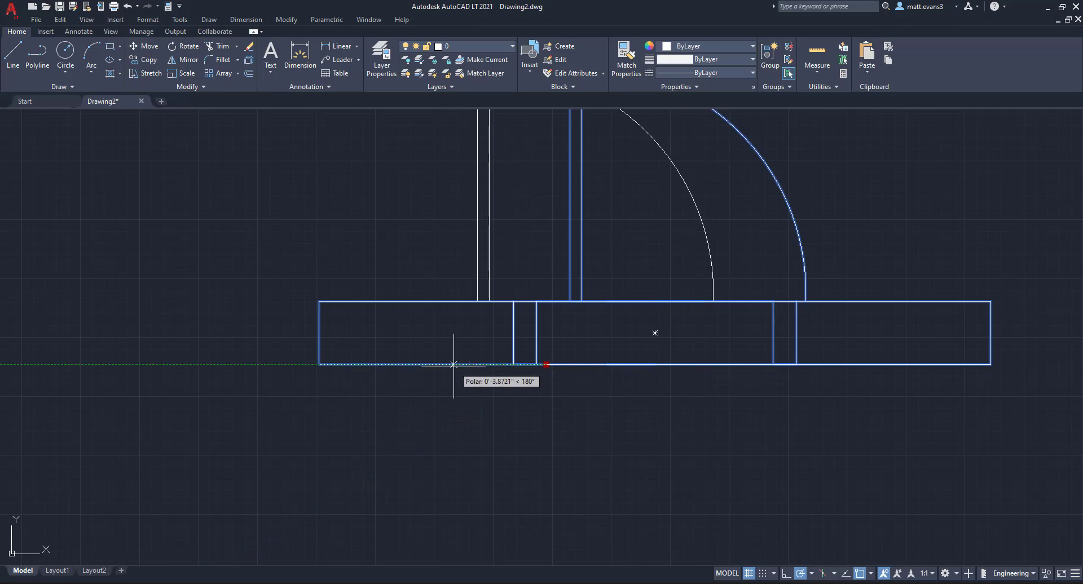
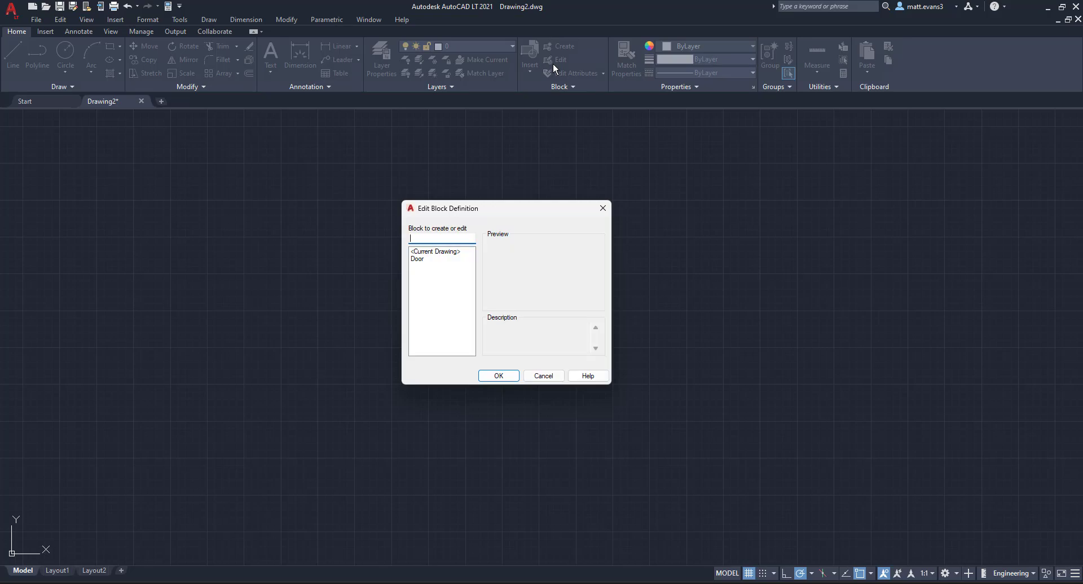
Open the Door block for editing and delete the move action attached to its point parameter
{"action": "left_click", "coordinate": [417, 259]}
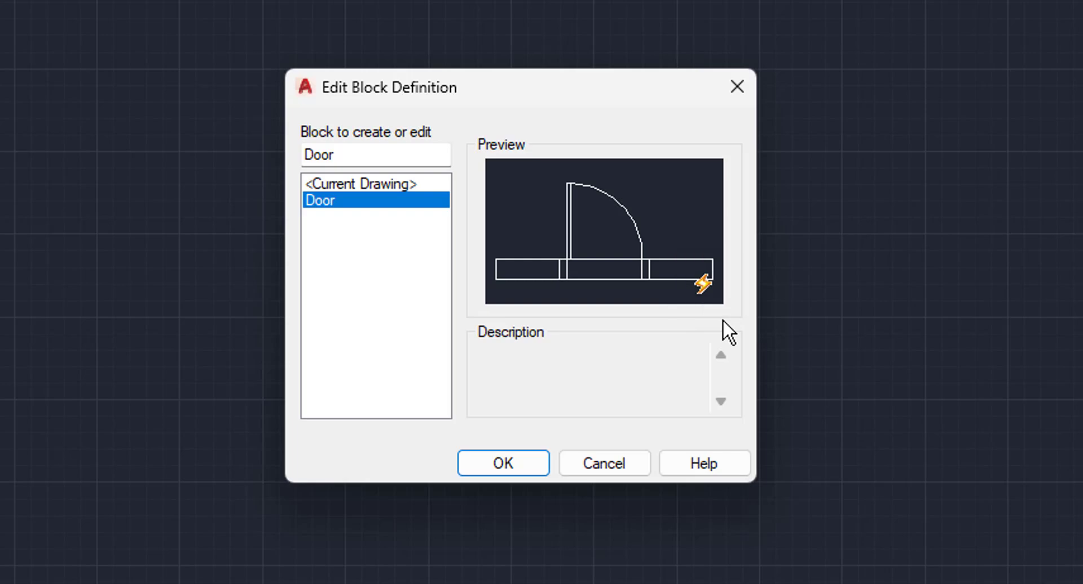
{"action": "left_click", "coordinate": [511, 473]}
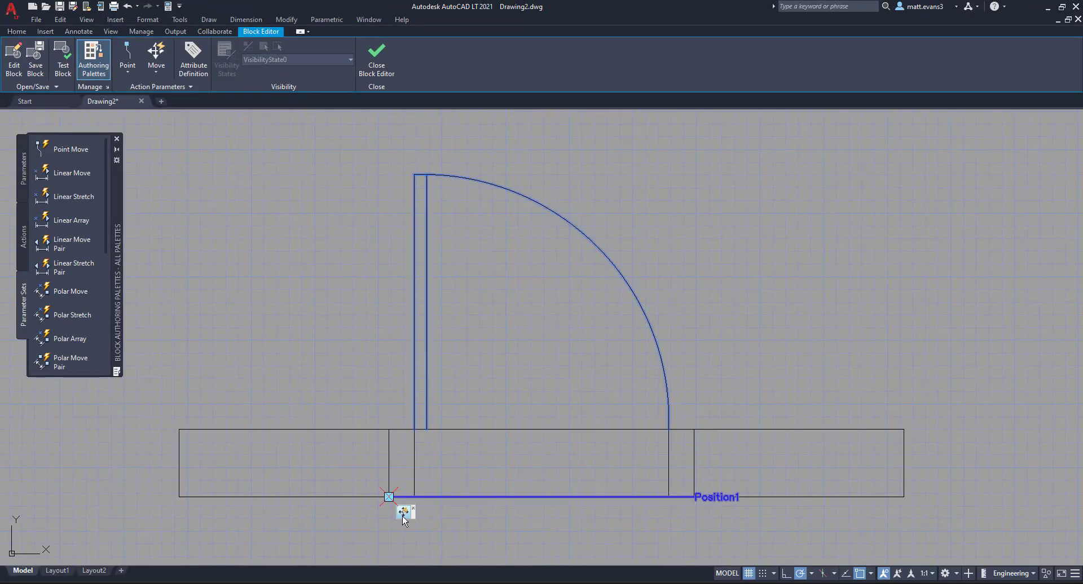
{"action": "right_click", "coordinate": [404, 518]}
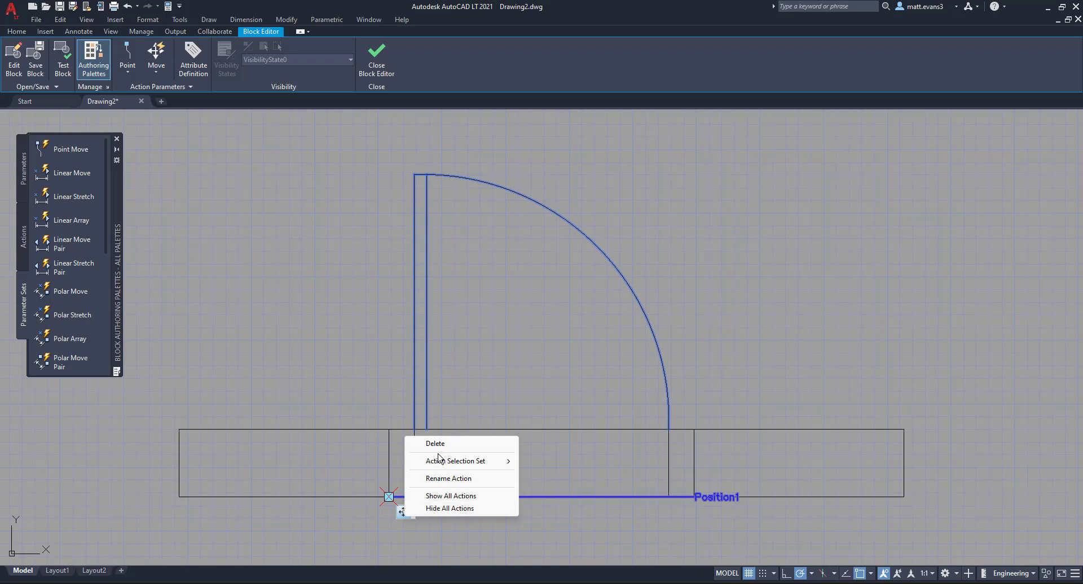
{"action": "left_click", "coordinate": [439, 449]}
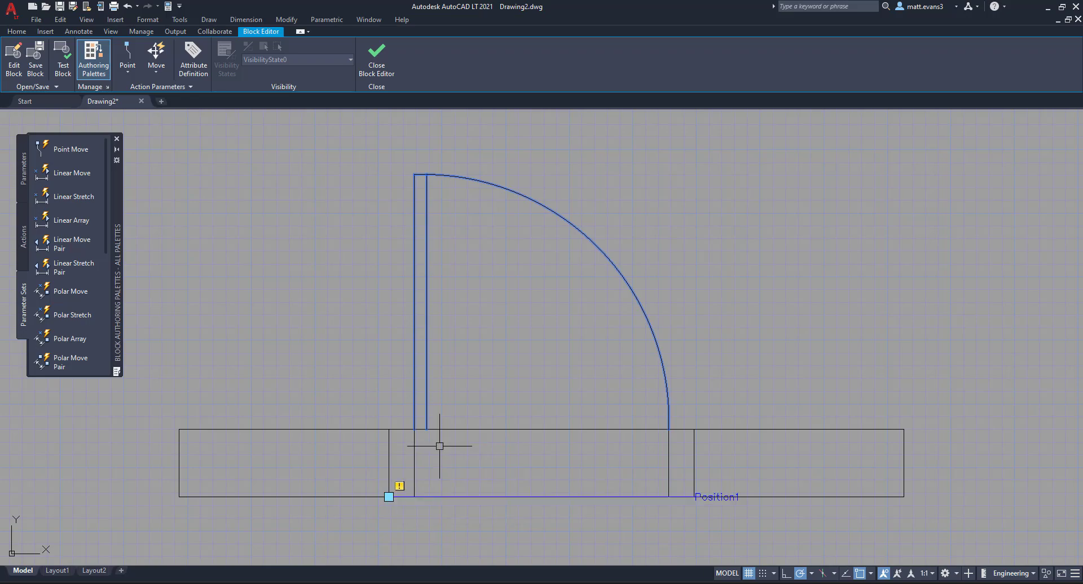
Erase the remaining point parameter along the wall's lower edge
{"action": "left_click", "coordinate": [433, 498]}
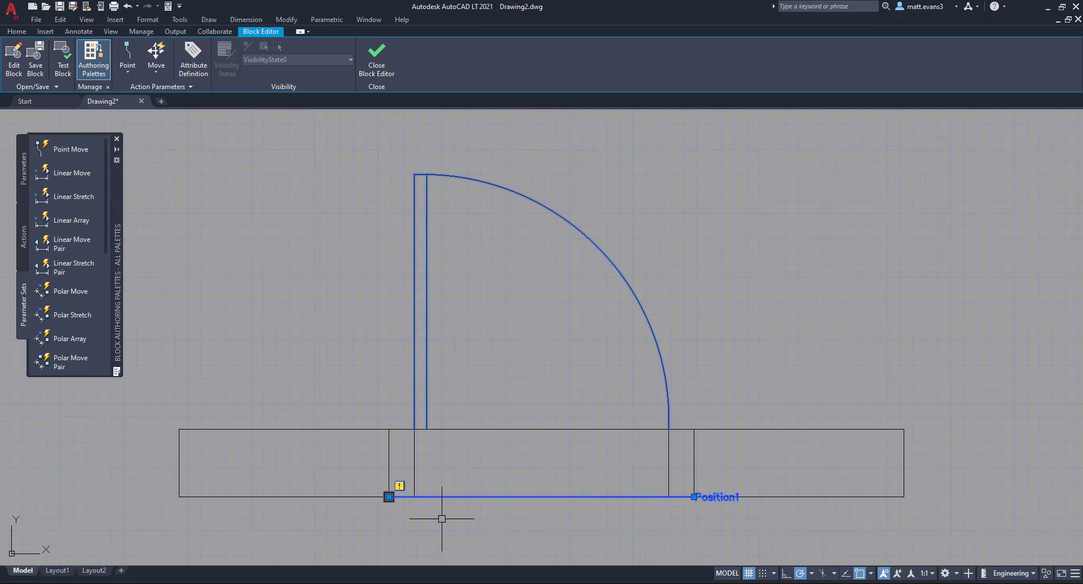
{"action": "right_click", "coordinate": [452, 500]}
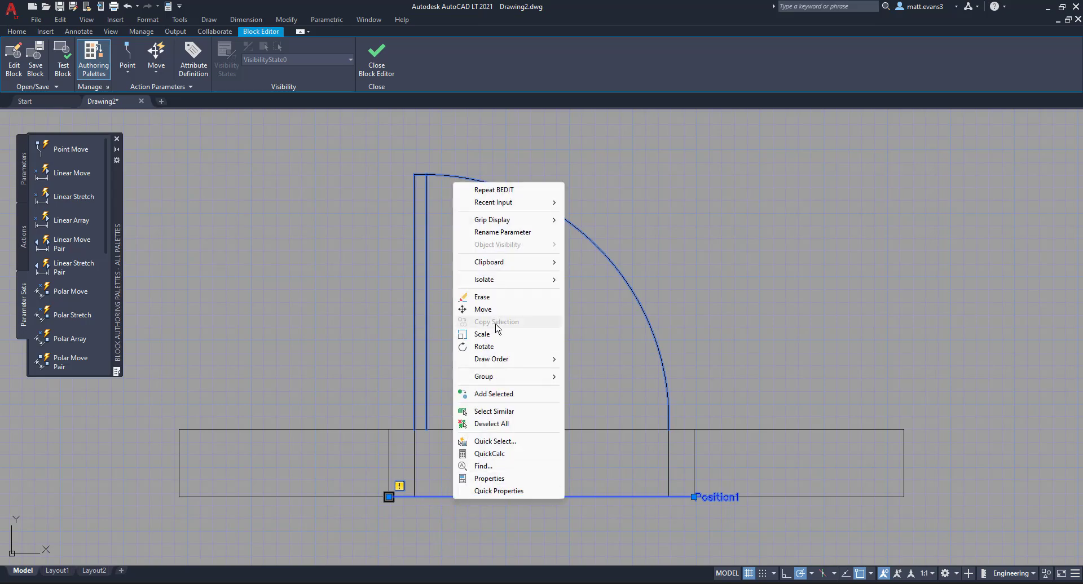
{"action": "left_click", "coordinate": [486, 297]}
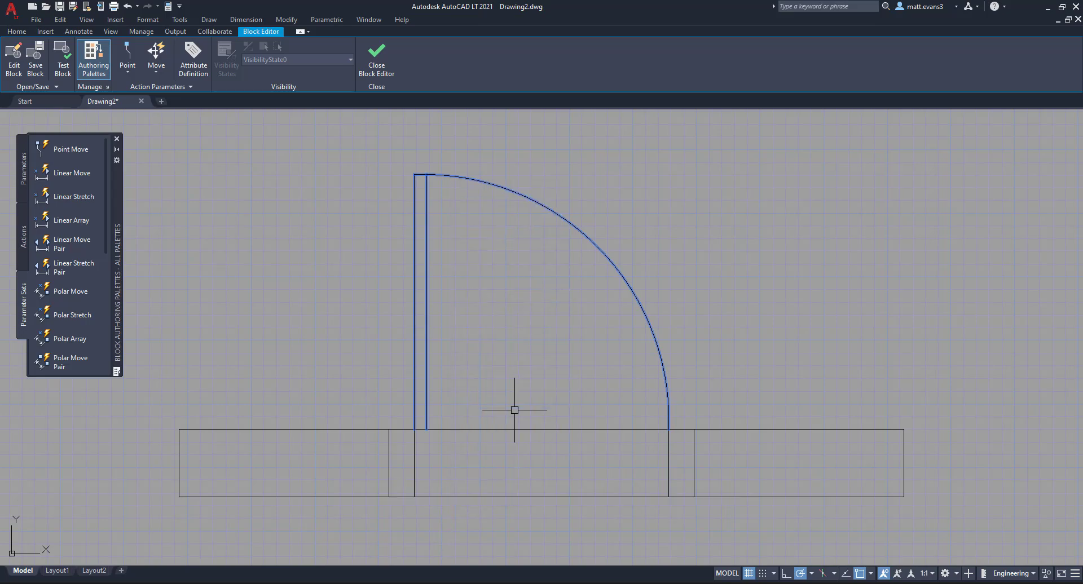
Save the changes to Door while closing the Block Editor and insert the Door block into the empty drawing
{"action": "left_click", "coordinate": [382, 67]}
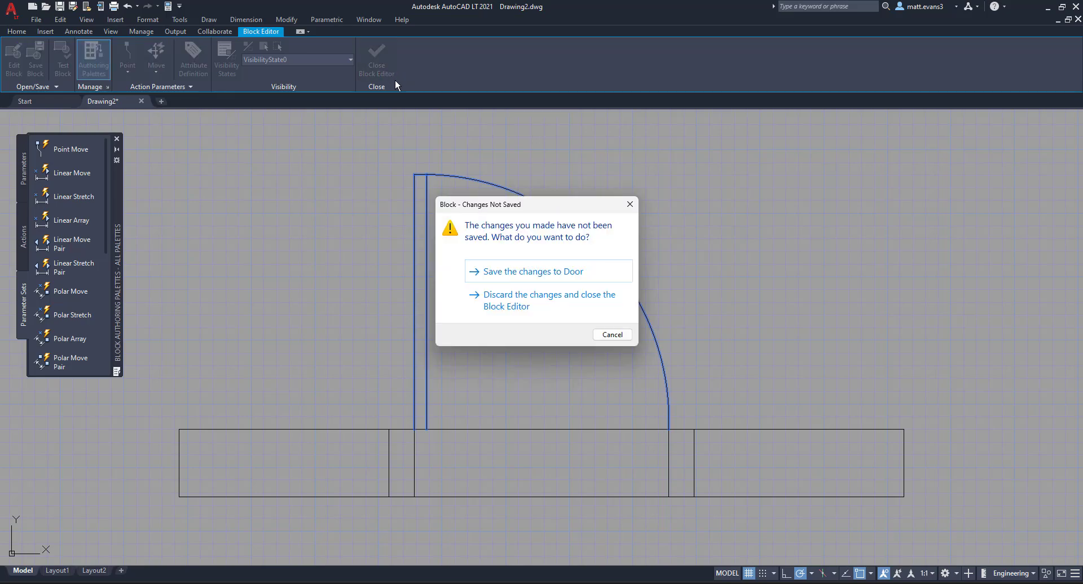
{"action": "left_click", "coordinate": [496, 272]}
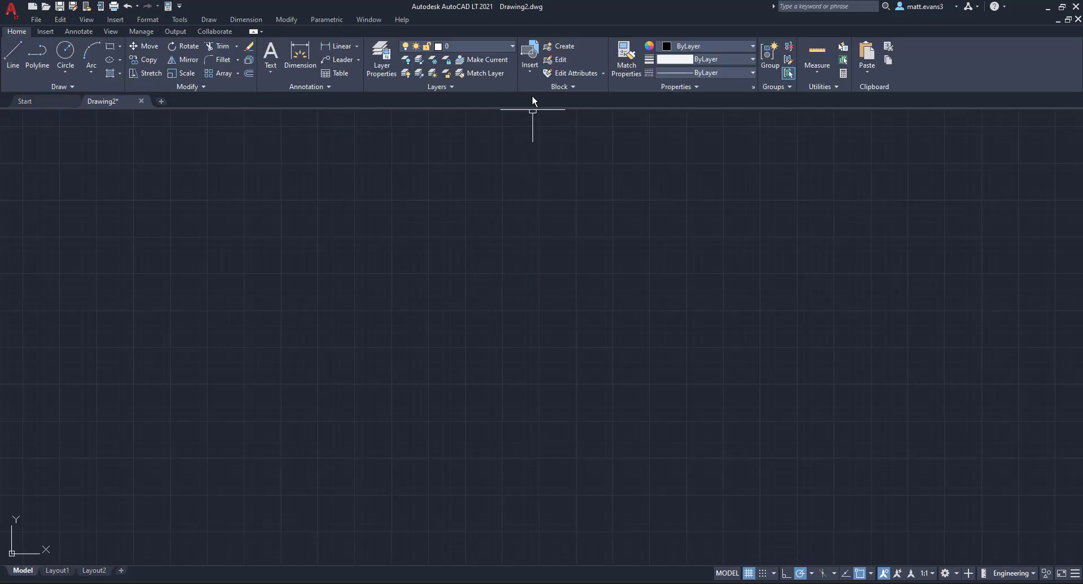
{"action": "left_click", "coordinate": [530, 70]}
{"action": "left_click", "coordinate": [550, 111]}
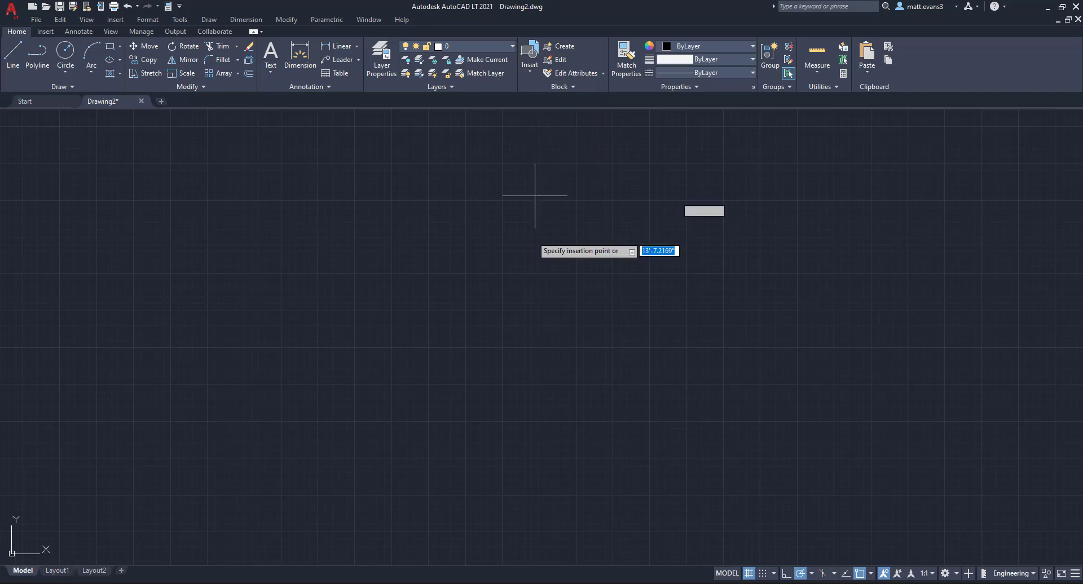
{"action": "middle_click_drag", "start_coordinate": [662, 311], "coordinate": [609, 390]}
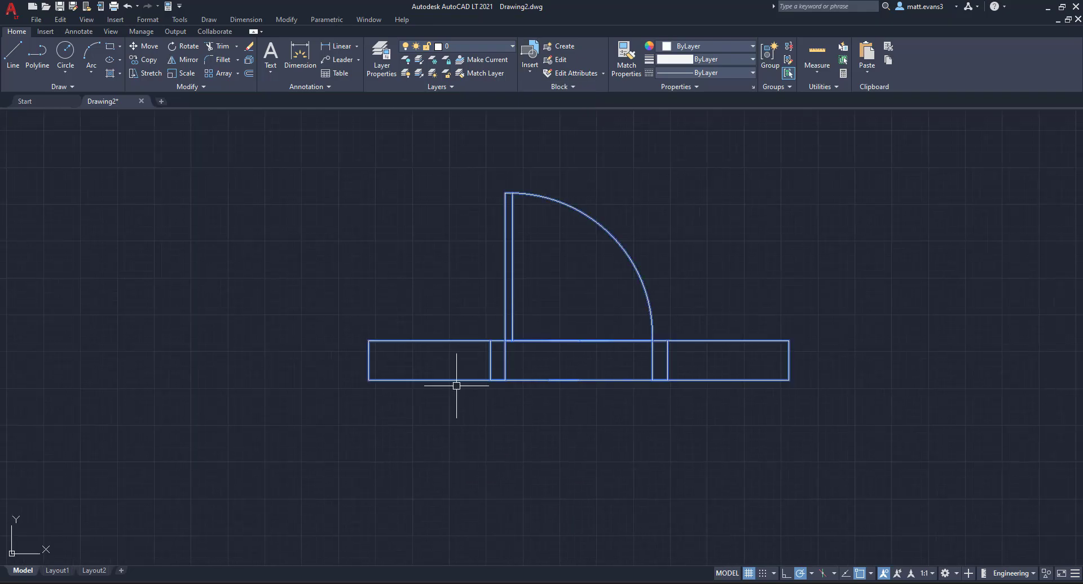
Select the inserted block to check its grips and examine the Door preview in the block definition list without opening it for editing
{"action": "left_click", "coordinate": [491, 380]}
{"action": "left_click", "coordinate": [557, 60]}
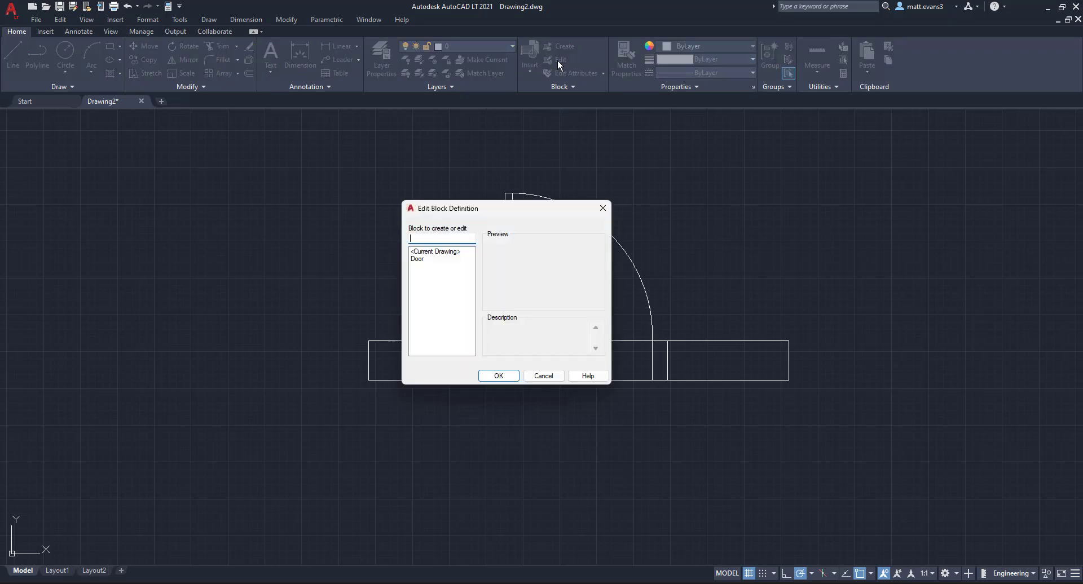
{"action": "left_click", "coordinate": [417, 261]}
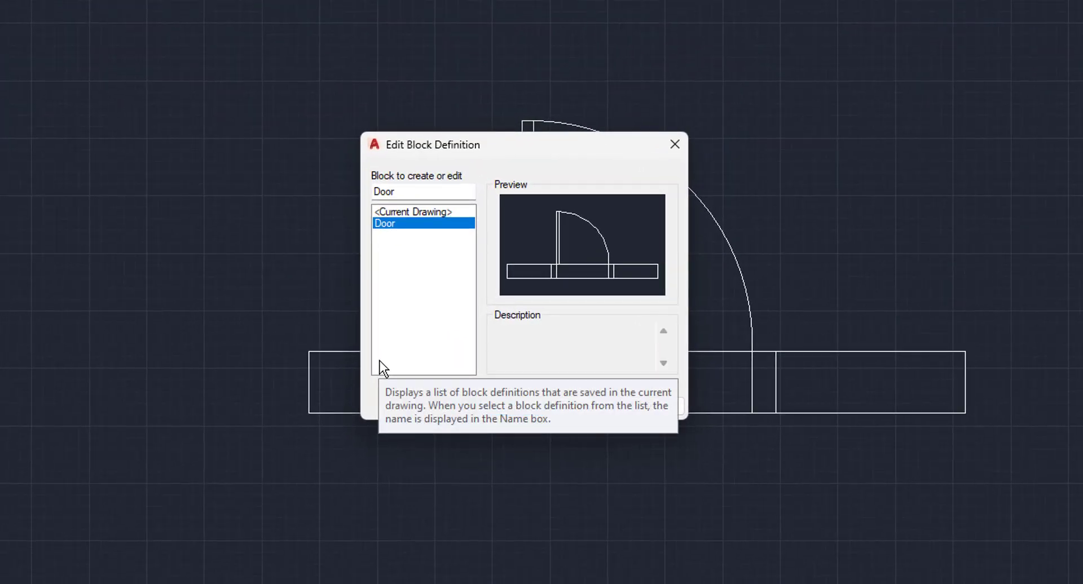
{"action": "left_click", "coordinate": [676, 145]}
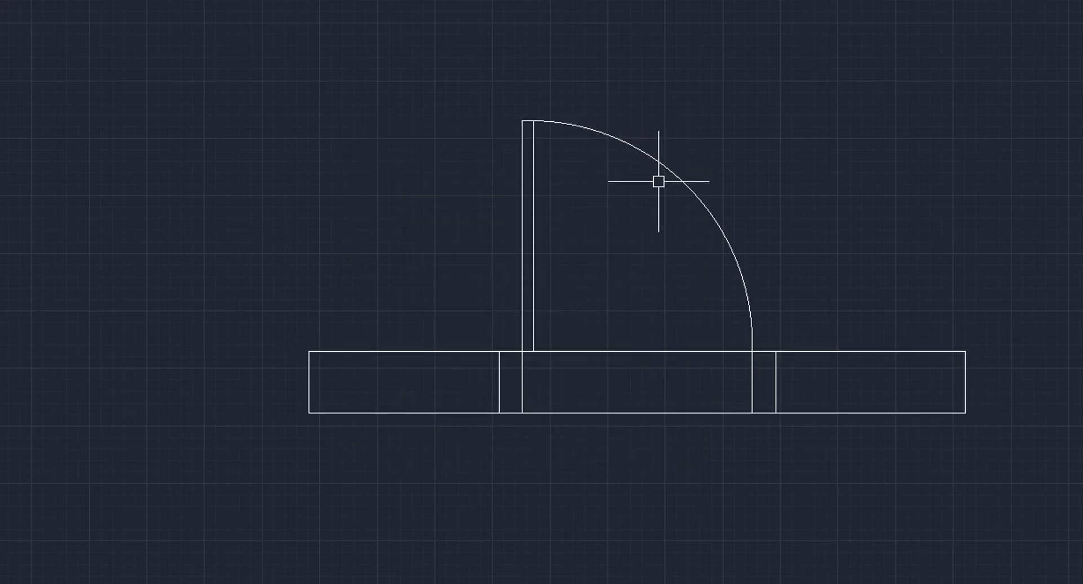